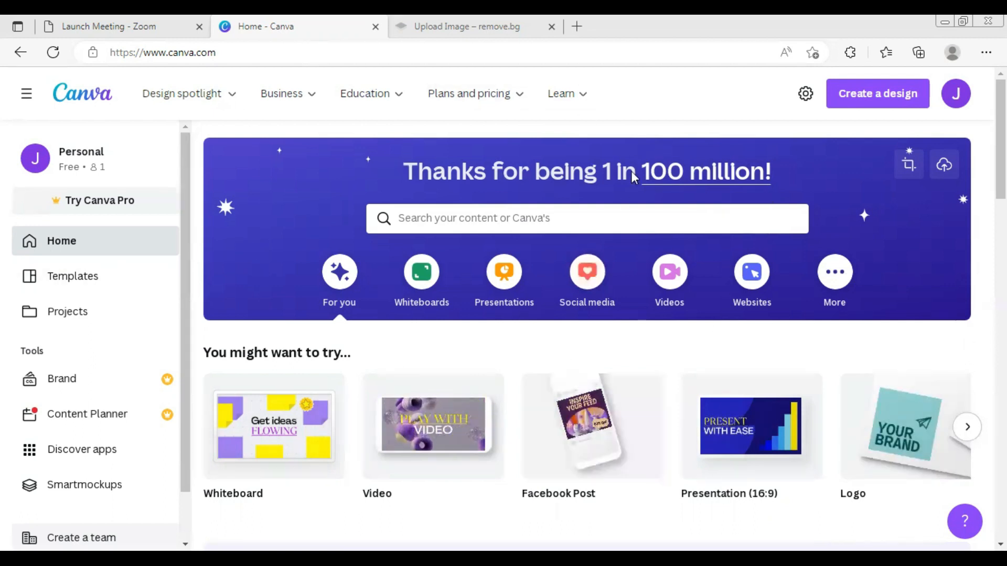
Search the templates for "logo" and create a blank Logo design.
{"action": "left_click", "coordinate": [628, 220]}
{"action": "type", "text": "logo"}
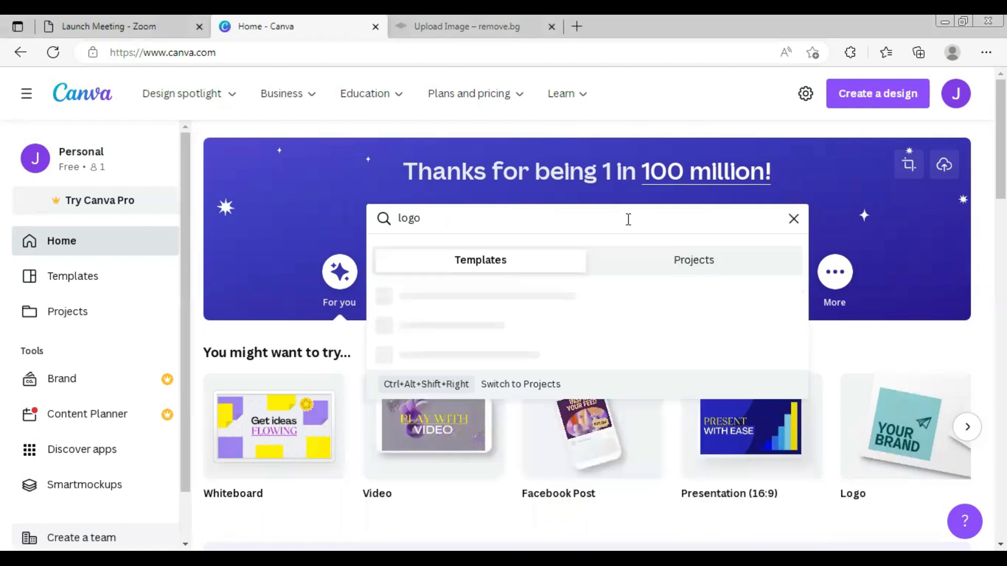
{"action": "key", "text": "Return"}
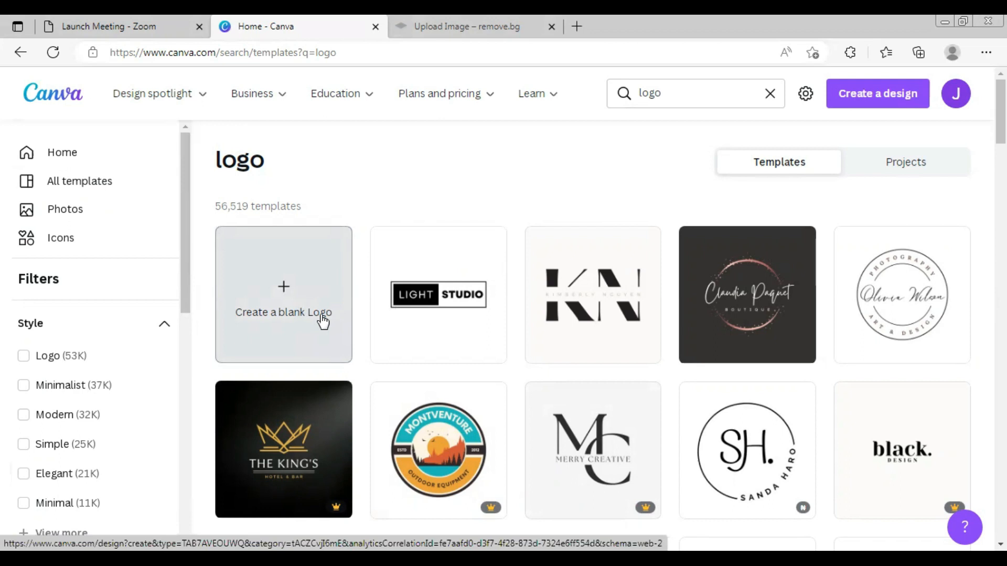
{"action": "left_click", "coordinate": [307, 305]}
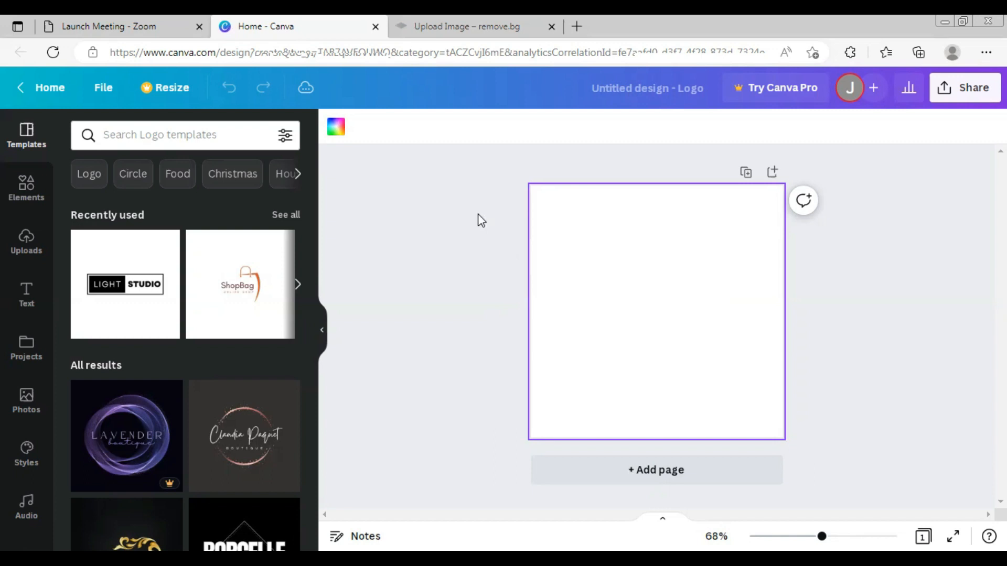
Set the page background to a custom red, #E64141.
{"action": "left_click", "coordinate": [337, 128]}
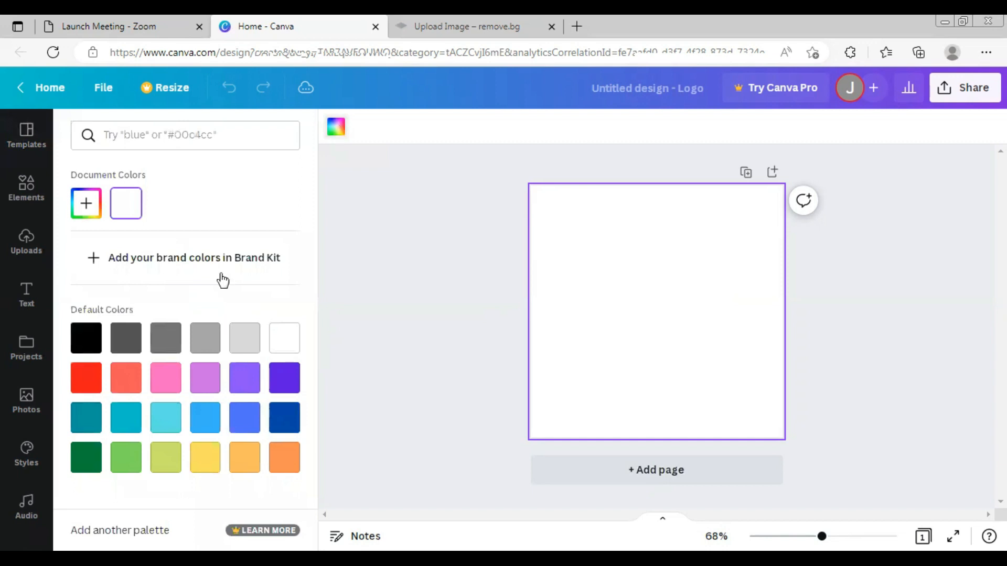
{"action": "left_click", "coordinate": [102, 197]}
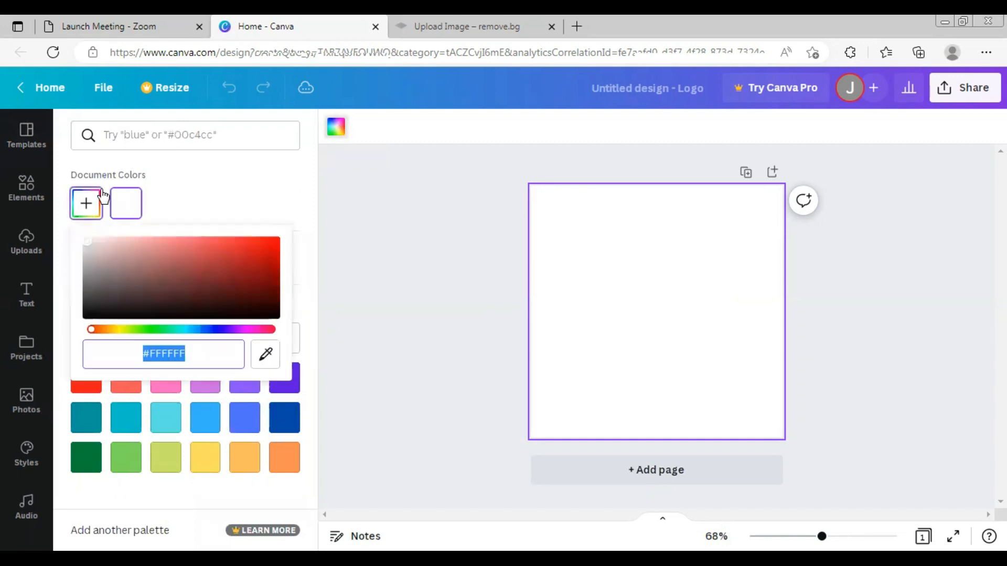
{"action": "left_click", "coordinate": [175, 285]}
{"action": "left_click", "coordinate": [136, 257]}
{"action": "left_click", "coordinate": [255, 263]}
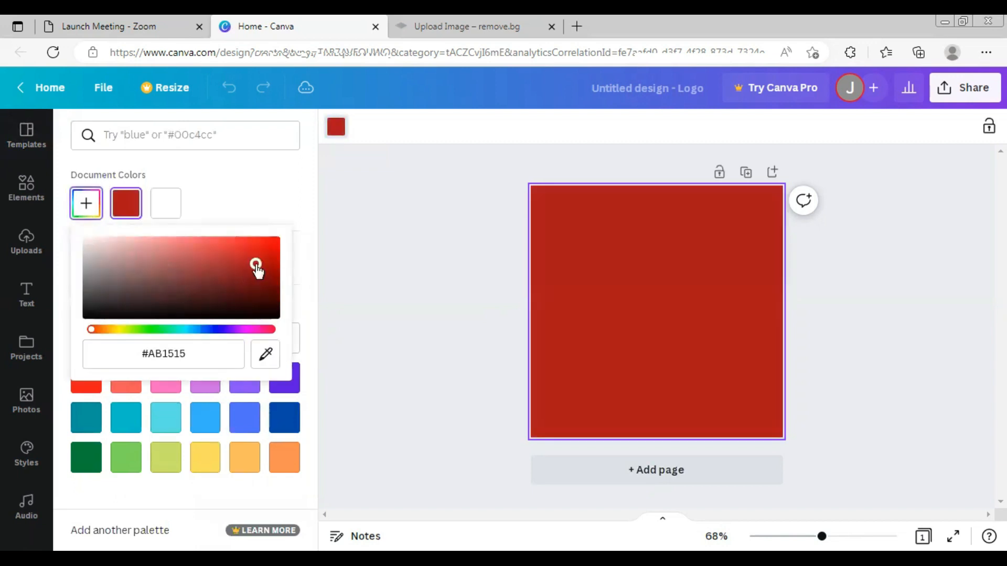
{"action": "left_click", "coordinate": [224, 244]}
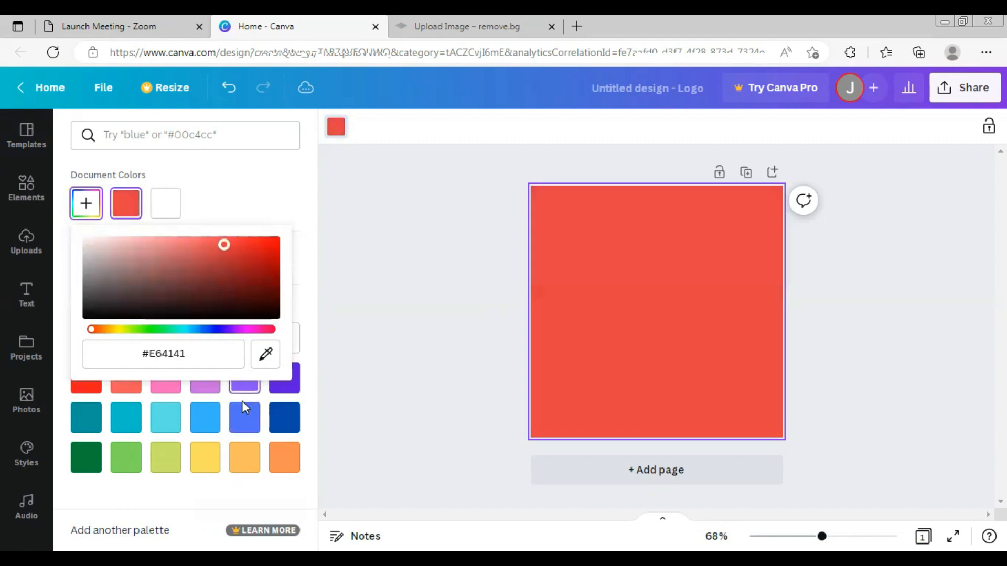
Look up the colour #2d2f47 and apply it as the page background.
{"action": "left_click", "coordinate": [179, 140]}
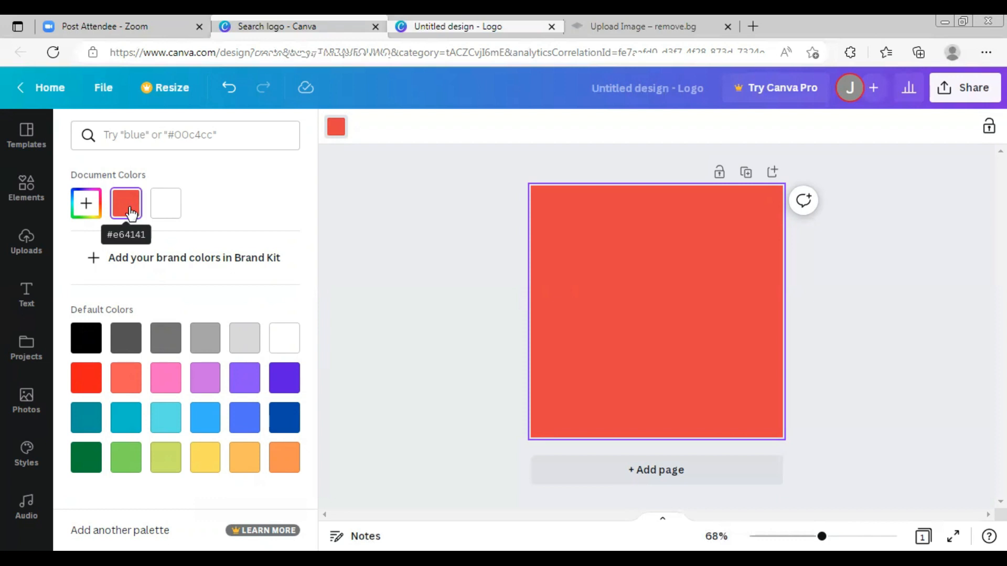
{"action": "left_click", "coordinate": [182, 135]}
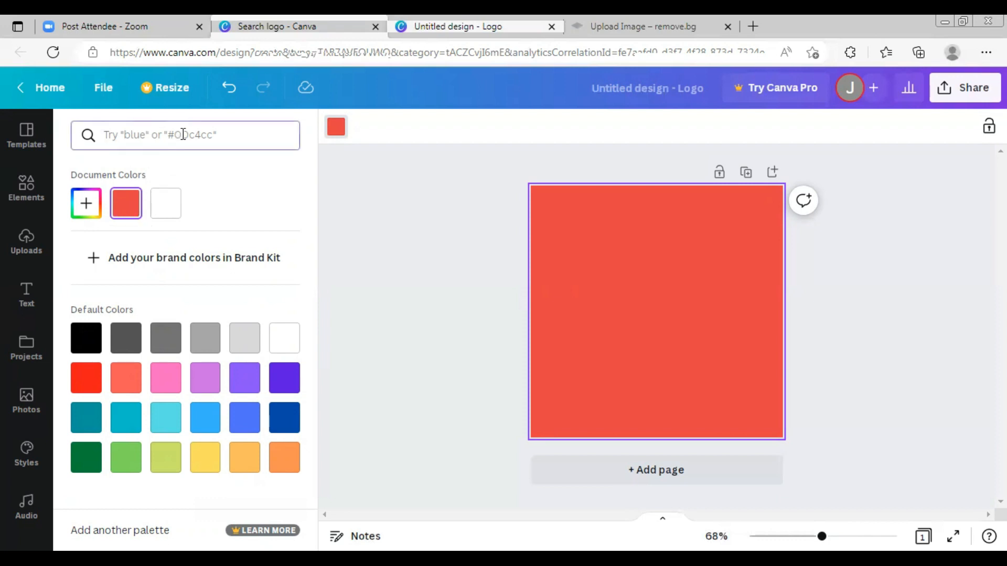
{"action": "type", "text": "#"}
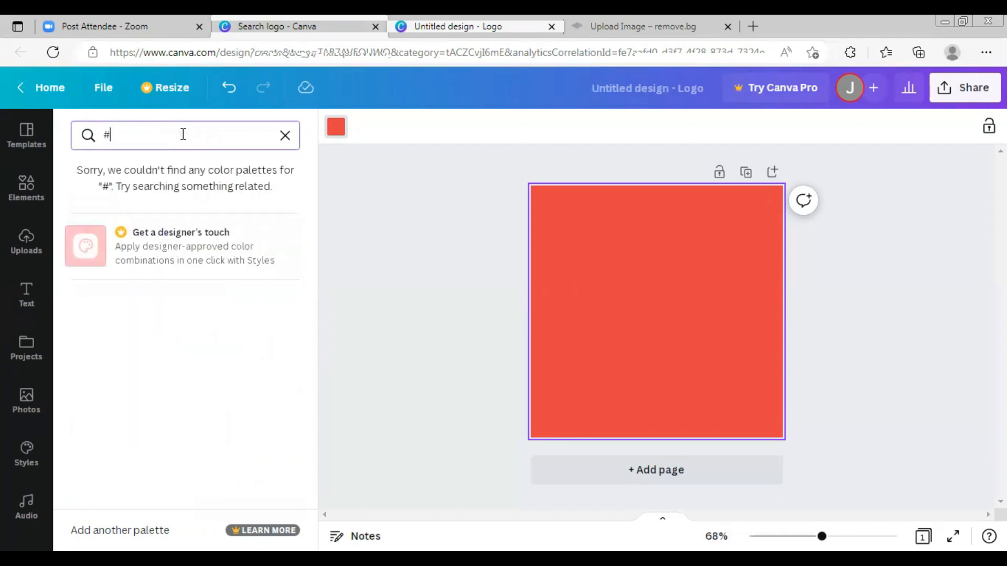
{"action": "type", "text": "2d"}
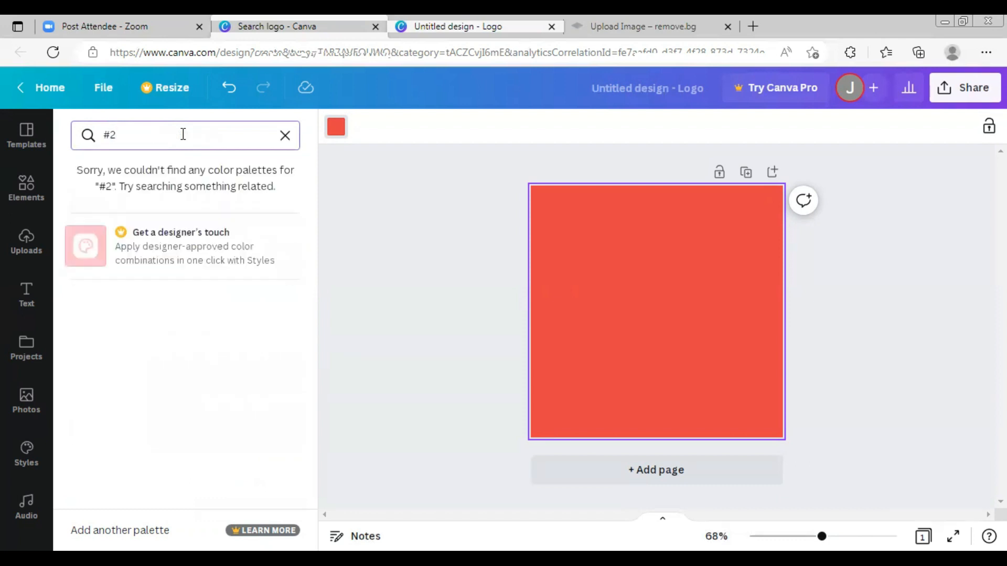
{"action": "type", "text": "2f"}
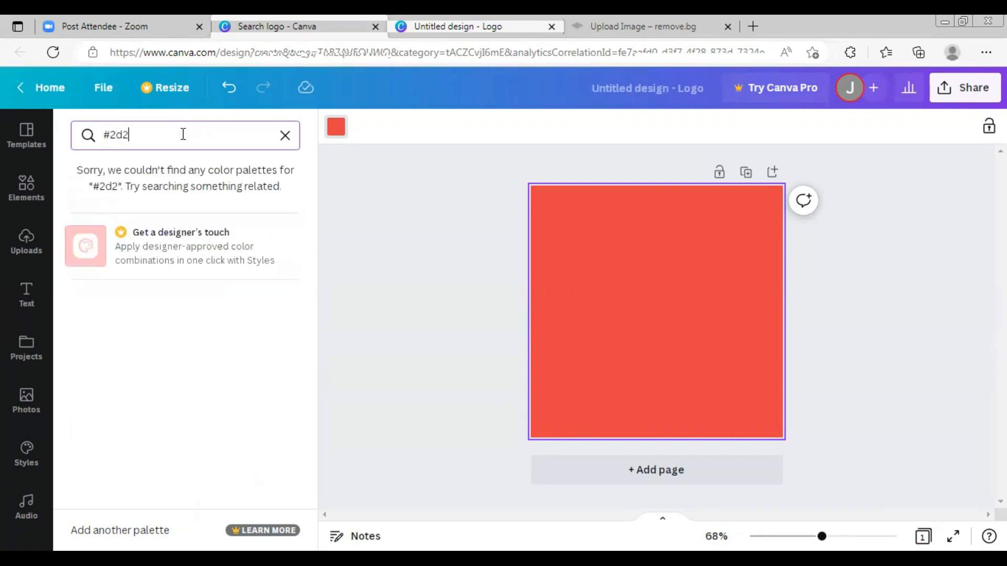
{"action": "type", "text": "47"}
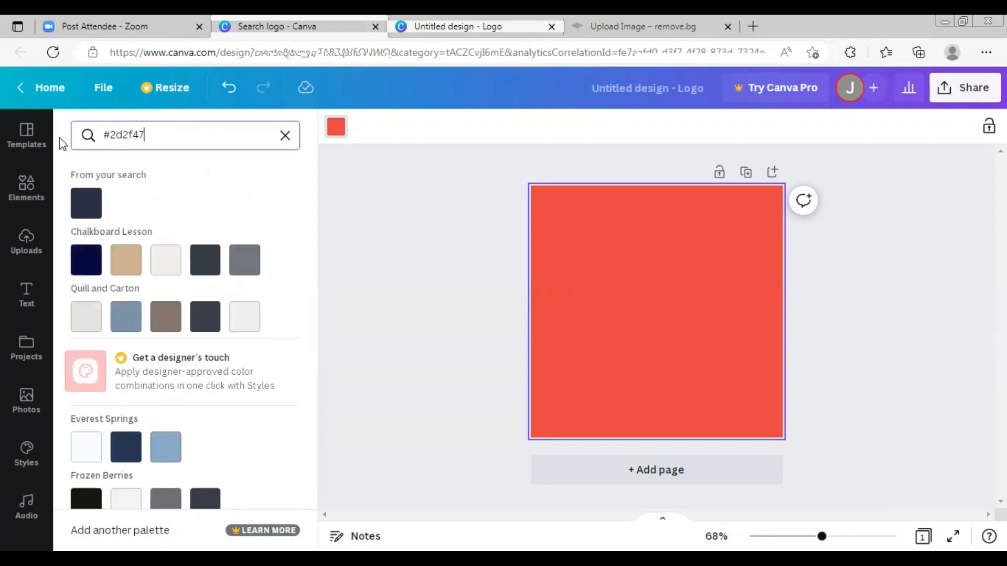
{"action": "left_click", "coordinate": [86, 204]}
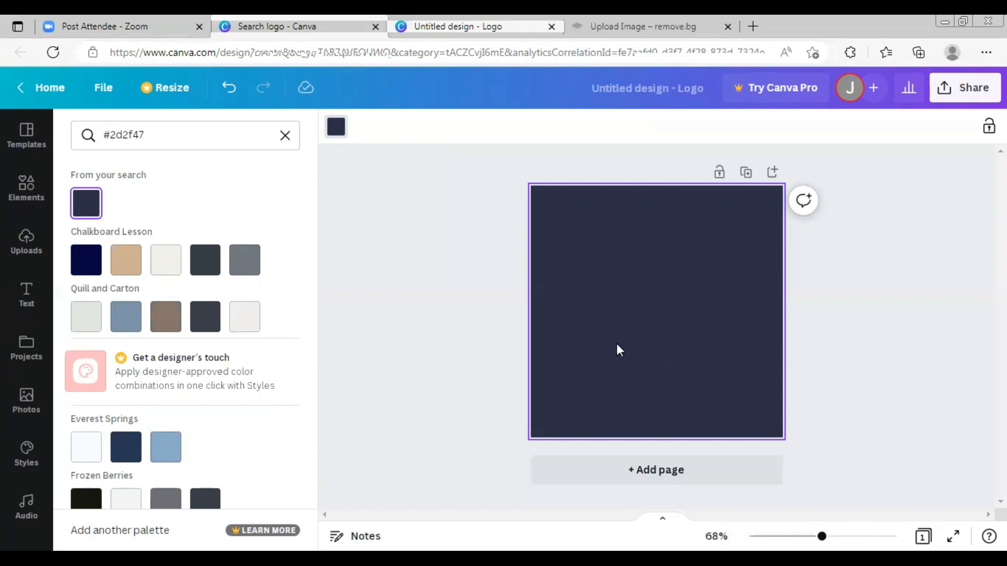
Add a heading to the page and replace its placeholder text with "Sapphire".
{"action": "left_click", "coordinate": [28, 301]}
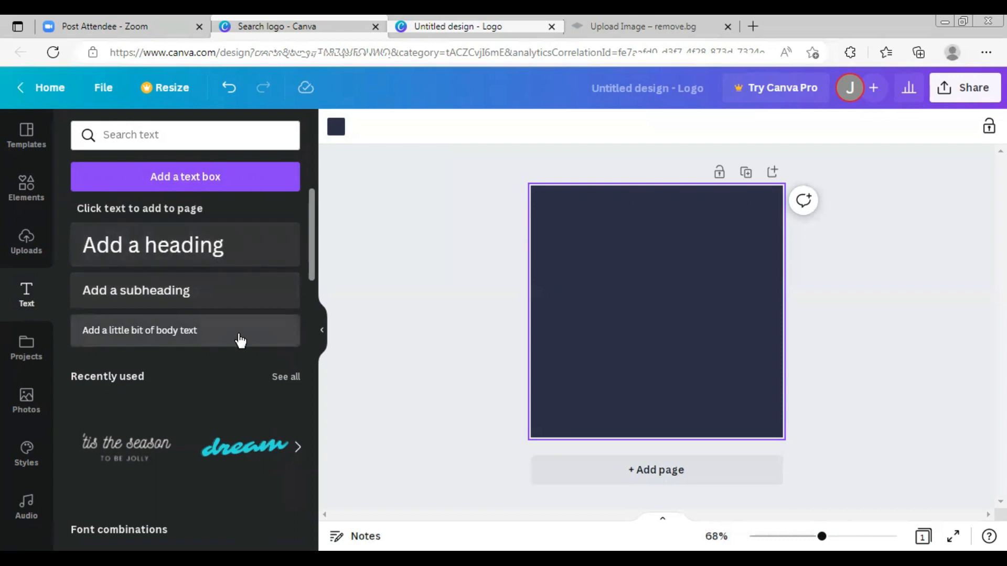
{"action": "left_click", "coordinate": [212, 246]}
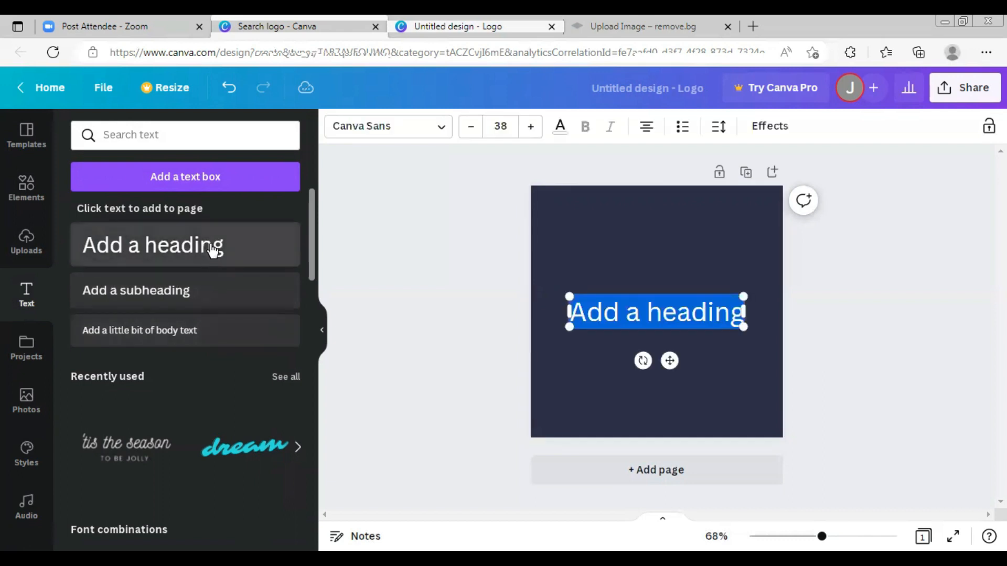
{"action": "double_click", "coordinate": [662, 315]}
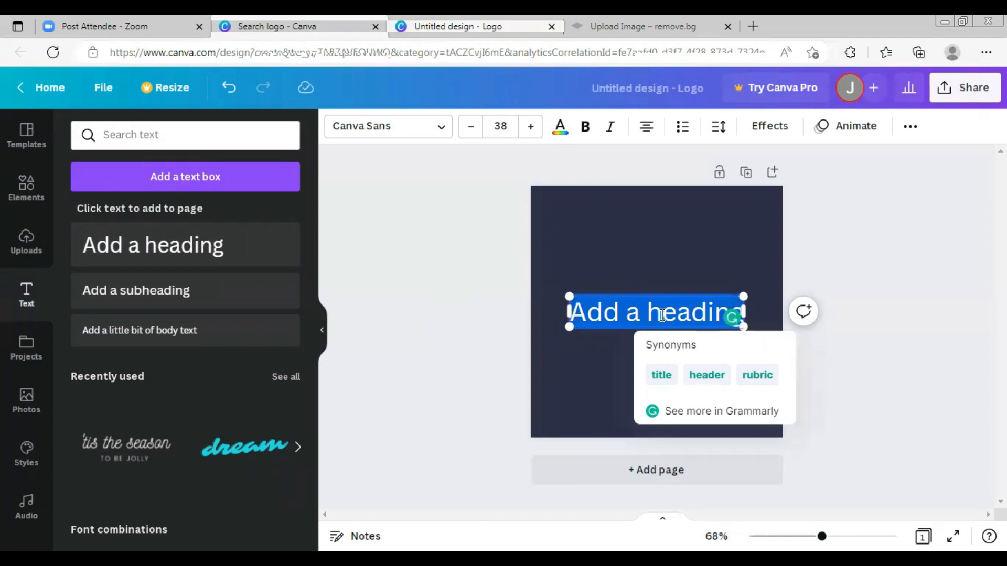
{"action": "type", "text": "S"}
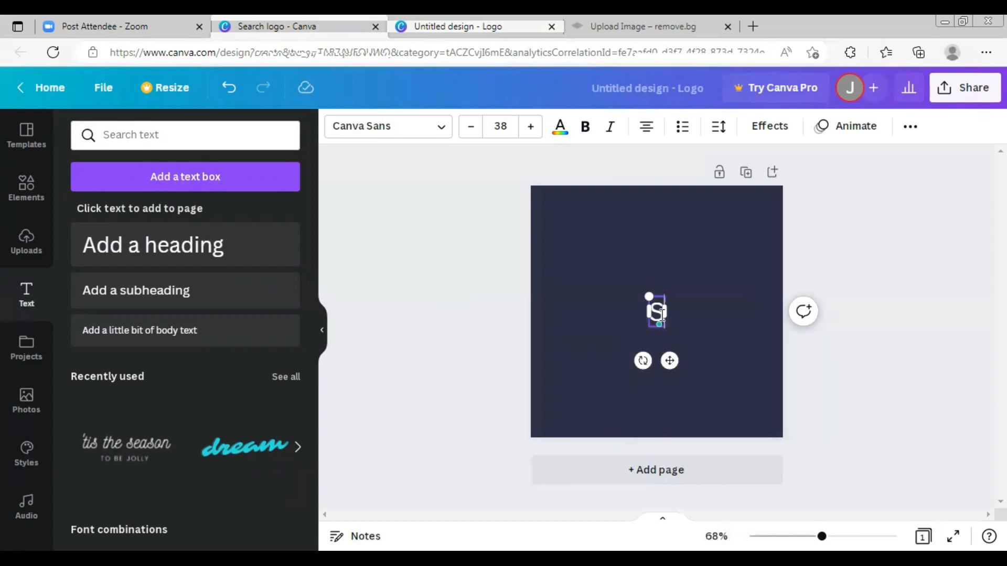
{"action": "type", "text": "apphire"}
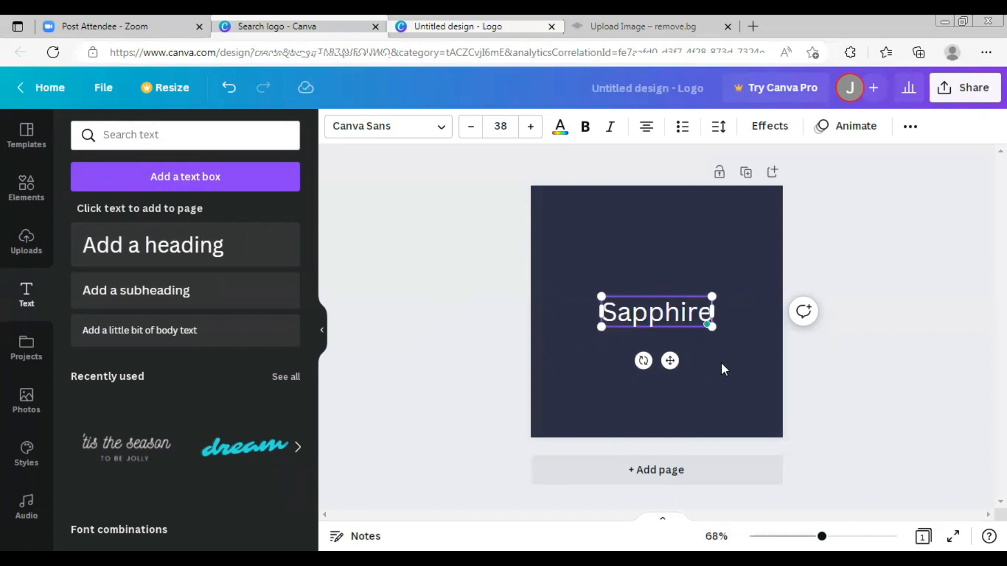
{"action": "left_click", "coordinate": [721, 360]}
Move the "Sapphire" heading down into the lower half of the page, keeping it horizontally centred.
{"action": "left_click", "coordinate": [674, 305]}
{"action": "left_click_drag", "start_coordinate": [673, 316], "coordinate": [677, 361]}
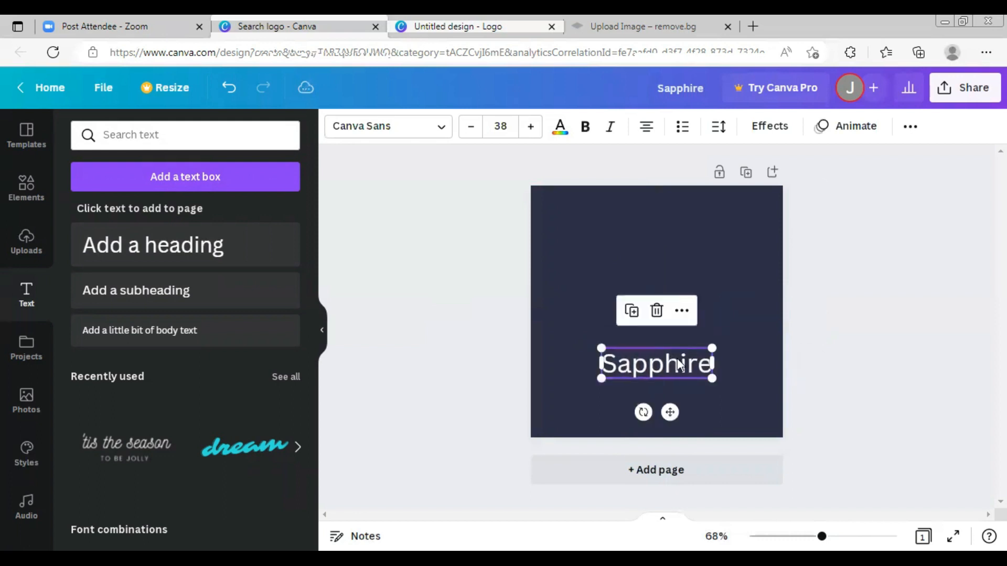
{"action": "left_click", "coordinate": [677, 357]}
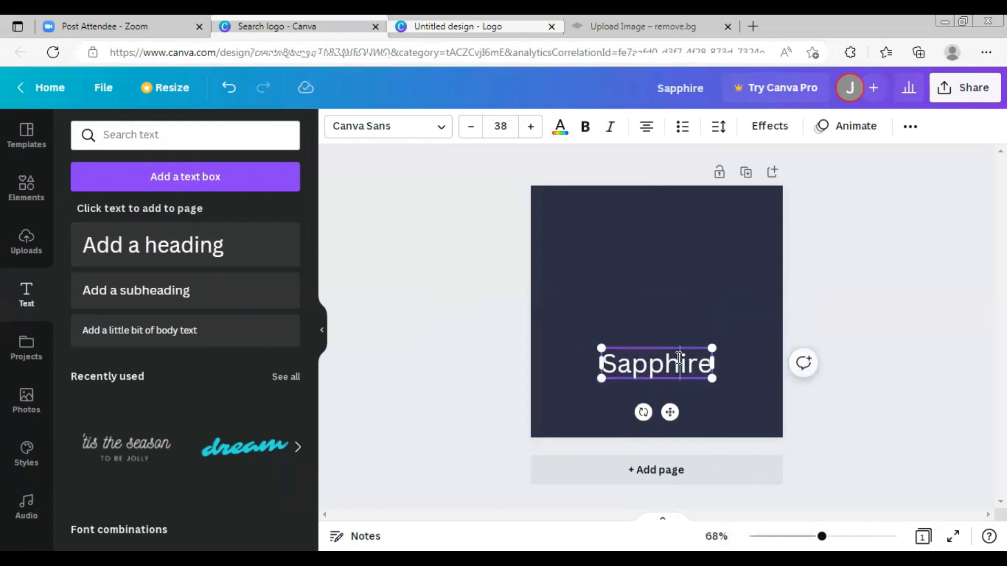
{"action": "left_click", "coordinate": [713, 289]}
{"action": "left_click", "coordinate": [652, 363]}
{"action": "mouse_move", "coordinate": [653, 363]}
{"action": "left_mouse_down"}
{"action": "mouse_move", "coordinate": [646, 353]}
{"action": "mouse_move", "coordinate": [653, 356]}
{"action": "left_mouse_up"}
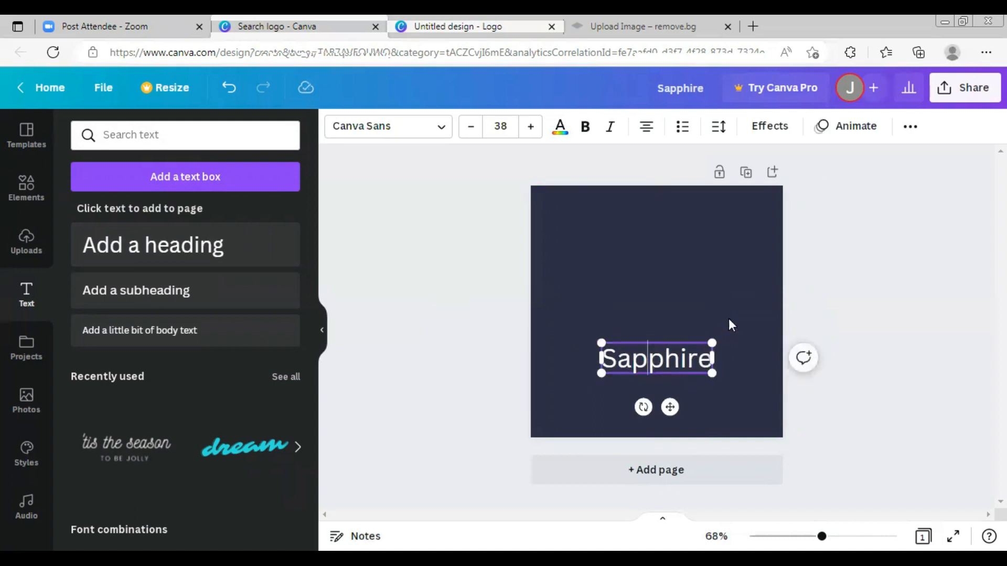
{"action": "left_click", "coordinate": [741, 292]}
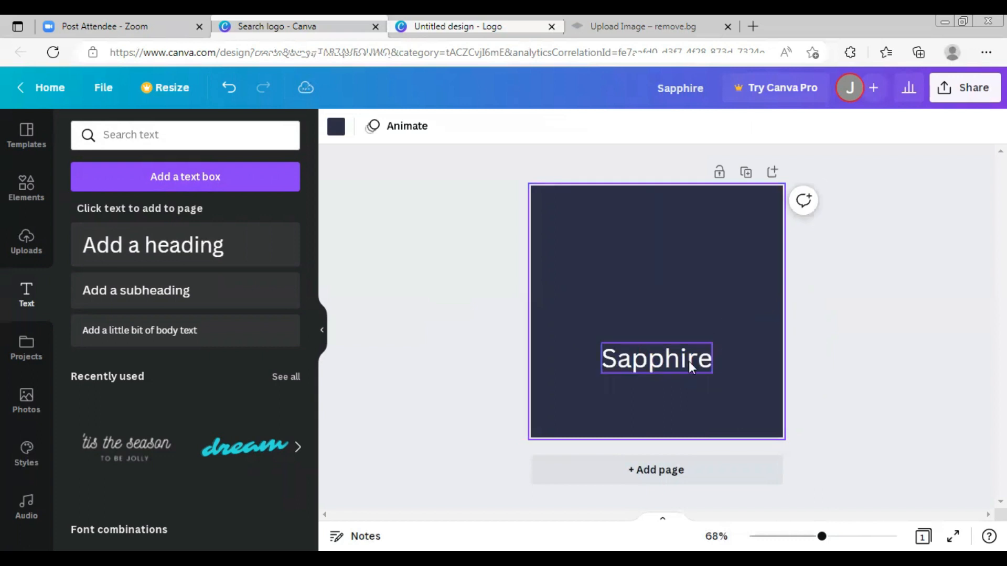
Scale the "Sapphire" heading up to a font size of about 49 and re-centre it horizontally on the page.
{"action": "left_click", "coordinate": [659, 358]}
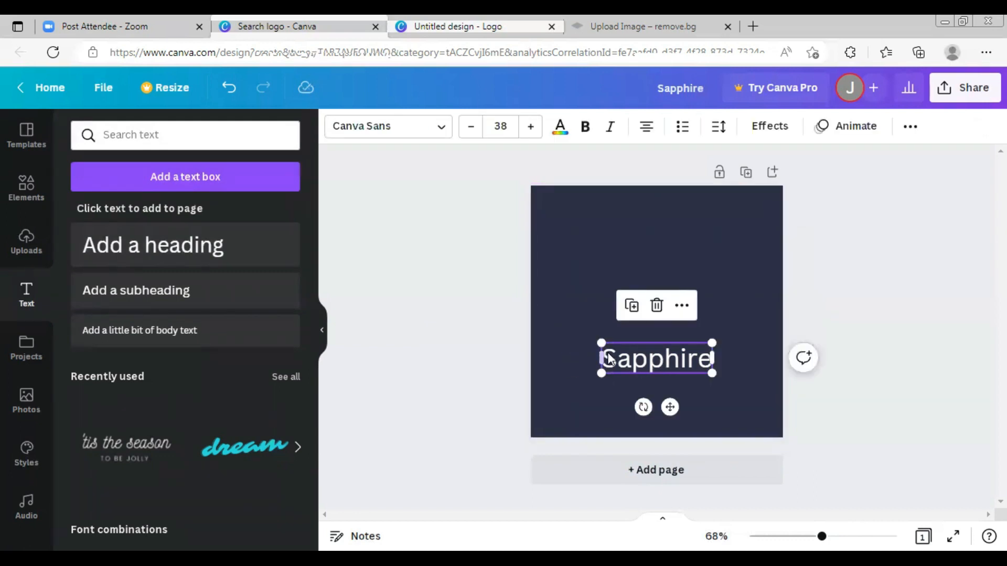
{"action": "left_click_drag", "start_coordinate": [601, 344], "coordinate": [573, 317]}
{"action": "left_click", "coordinate": [574, 317]}
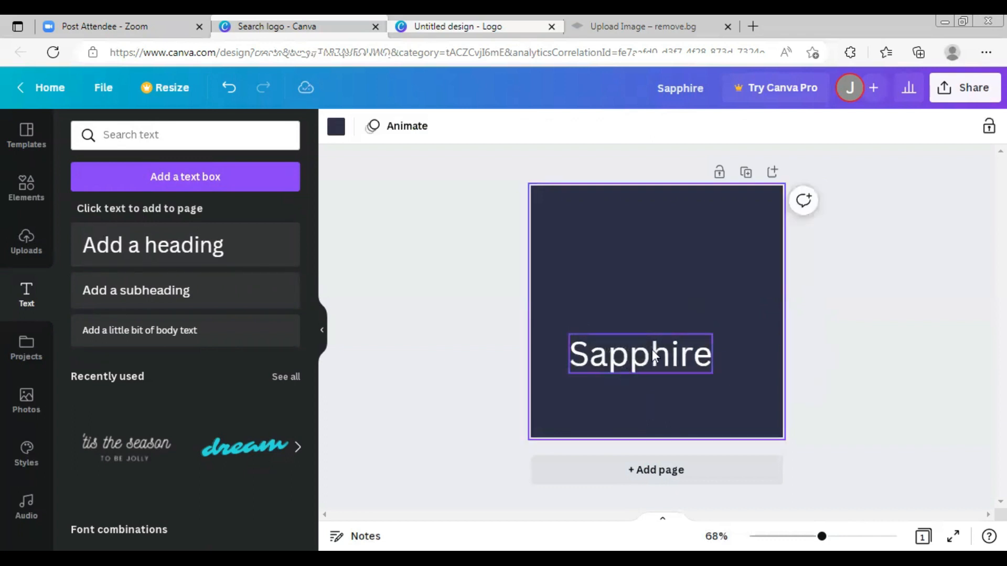
{"action": "left_click_drag", "start_coordinate": [642, 345], "coordinate": [658, 352]}
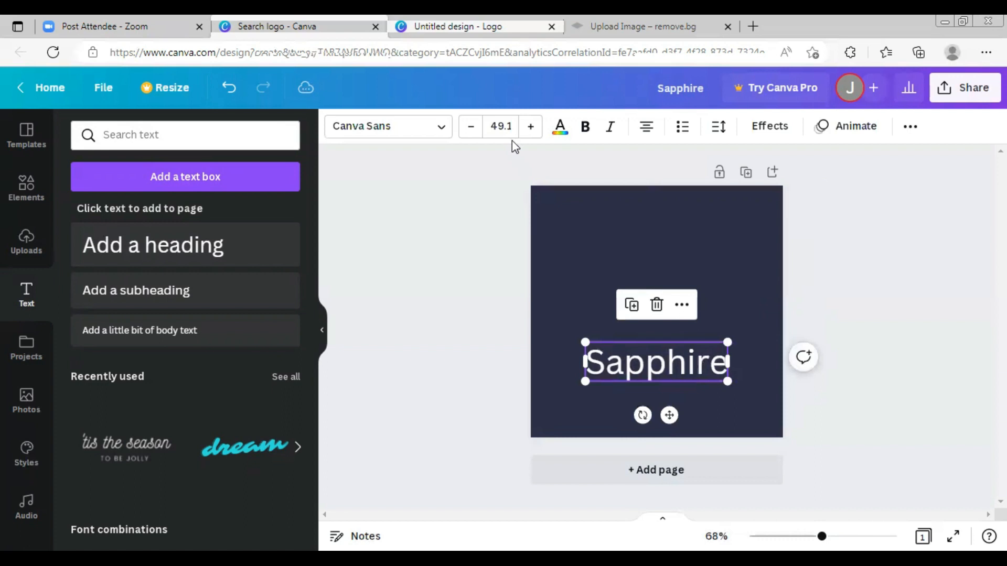
Increase the "Sapphire" heading's font size to 58.1.
{"action": "left_click", "coordinate": [531, 126]}
{"action": "left_click", "coordinate": [531, 127]}
{"action": "left_click", "coordinate": [530, 126]}
{"action": "left_click", "coordinate": [531, 126]}
{"action": "left_click", "coordinate": [530, 127]}
{"action": "left_click", "coordinate": [531, 126]}
{"action": "left_click", "coordinate": [531, 127]}
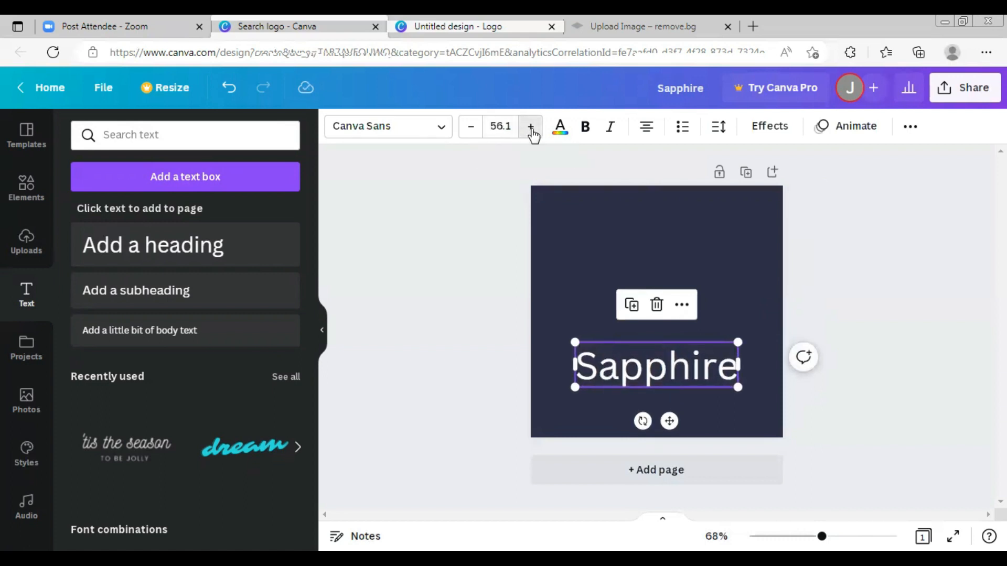
{"action": "left_click", "coordinate": [530, 127]}
{"action": "left_click", "coordinate": [530, 126]}
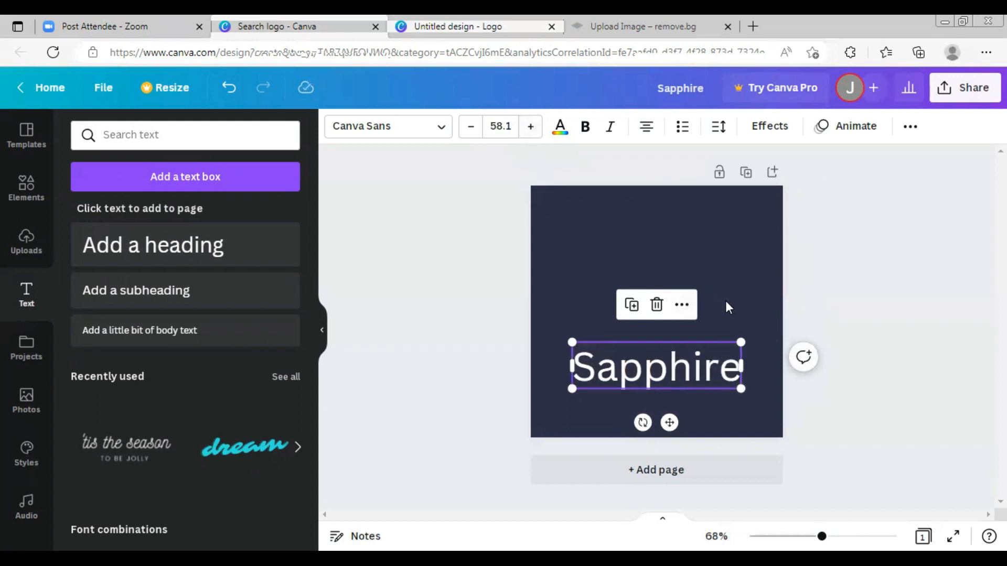
Move the enlarged "Sapphire" heading slightly up, keeping it horizontally centred.
{"action": "left_click", "coordinate": [741, 303]}
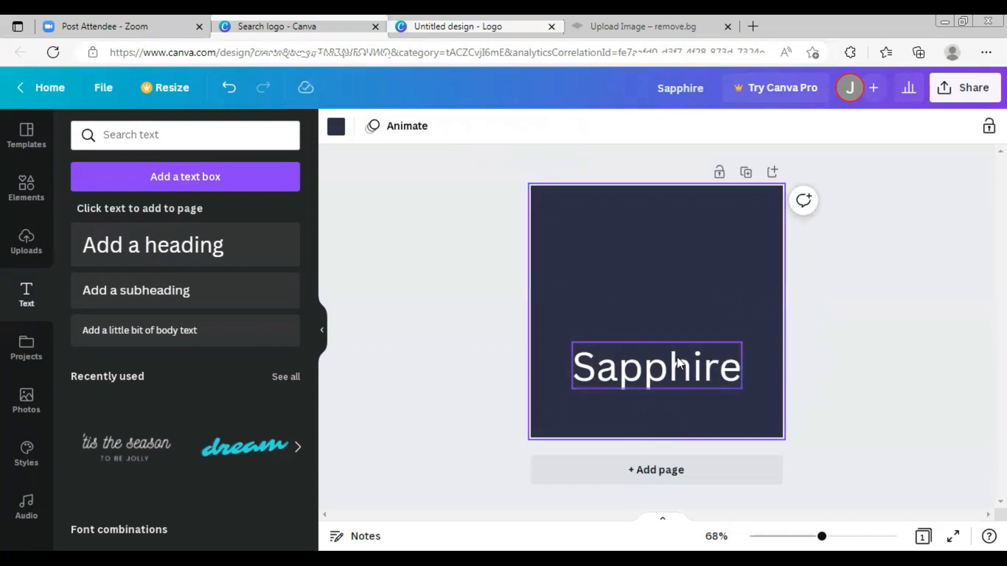
{"action": "left_click_drag", "start_coordinate": [657, 372], "coordinate": [659, 362]}
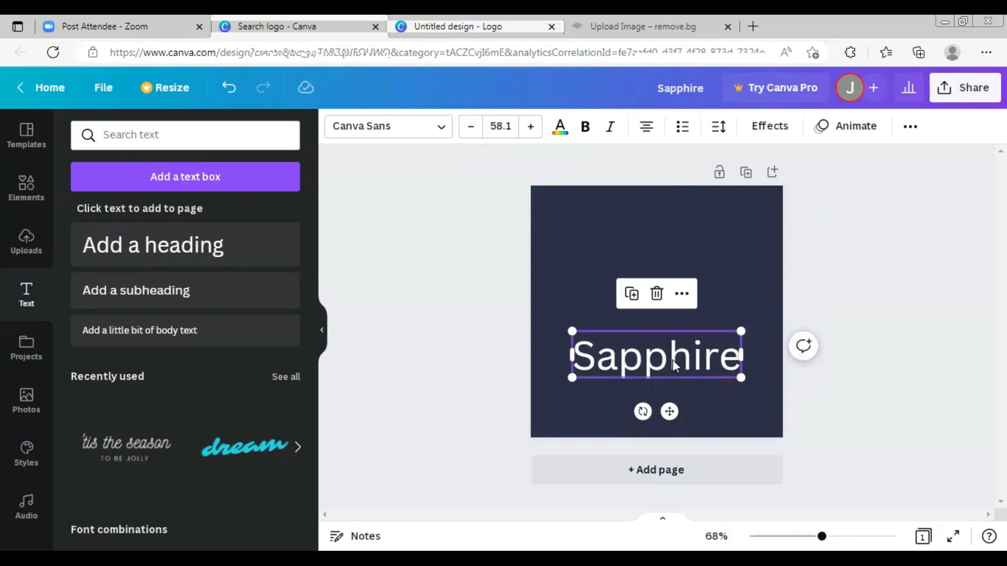
{"action": "left_click", "coordinate": [672, 359]}
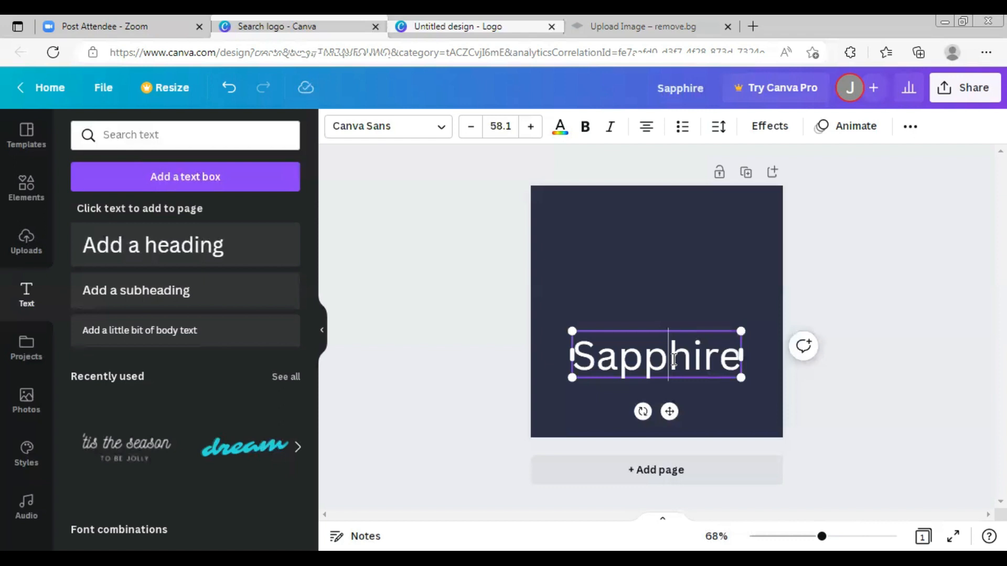
Search the fonts for "old" and change the "Sapphire" heading's font to Old Standard.
{"action": "left_click", "coordinate": [444, 131]}
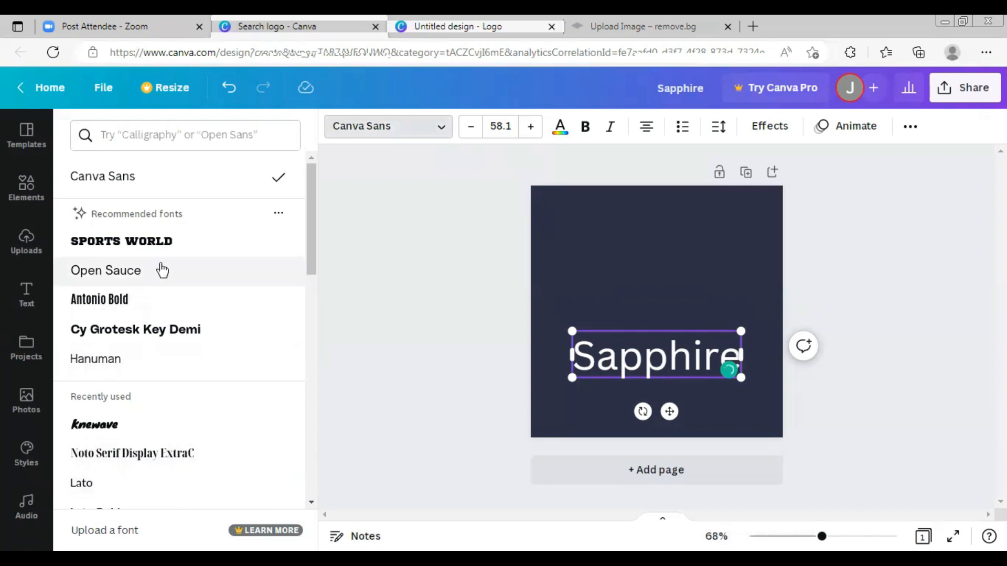
{"action": "scroll", "coordinate": [215, 252], "scroll_direction": "down", "scroll_amount": 2}
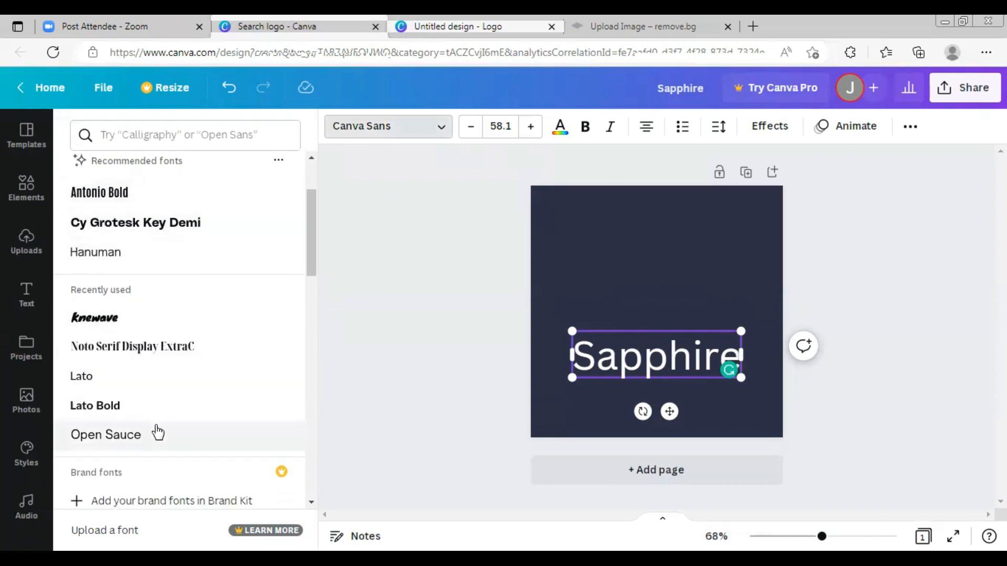
{"action": "scroll", "coordinate": [158, 420], "scroll_direction": "down", "scroll_amount": 1}
{"action": "scroll", "coordinate": [184, 263], "scroll_direction": "up", "scroll_amount": 3}
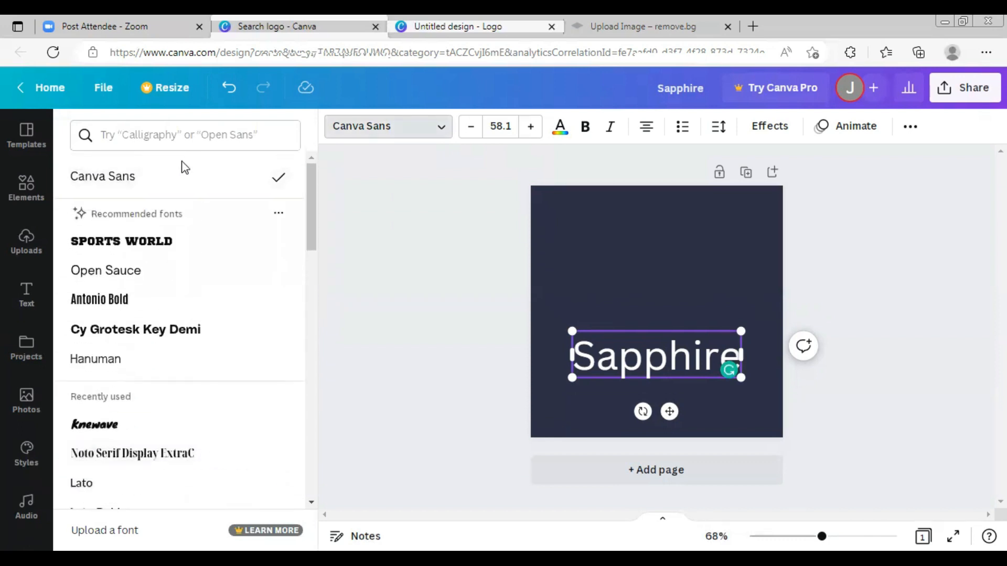
{"action": "left_click", "coordinate": [173, 128]}
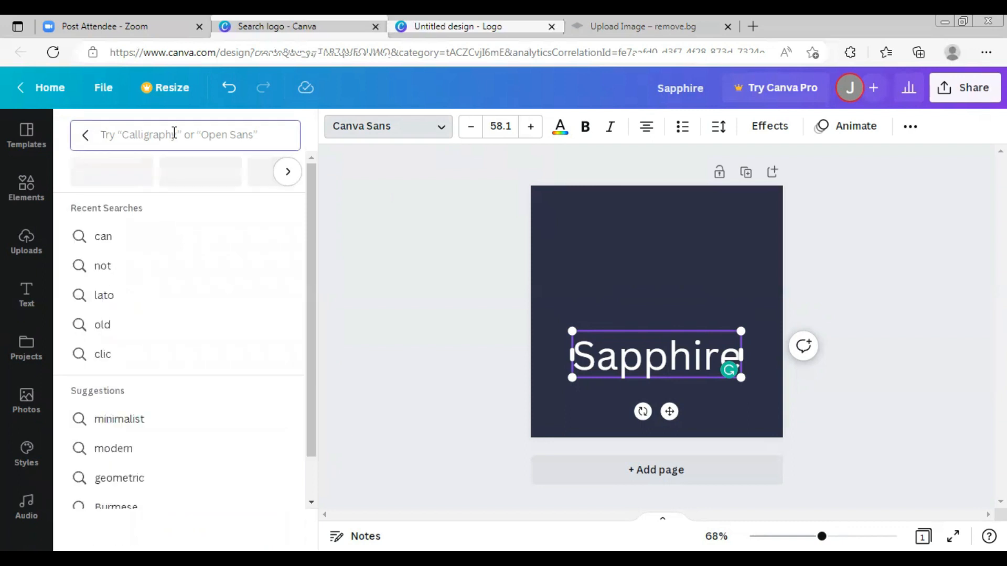
{"action": "type", "text": "old"}
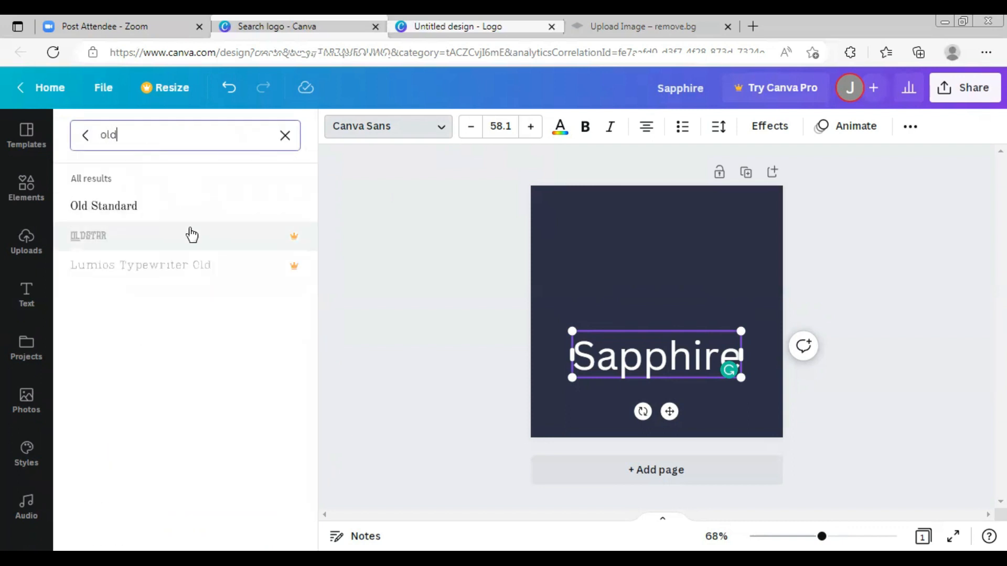
{"action": "left_click", "coordinate": [152, 216]}
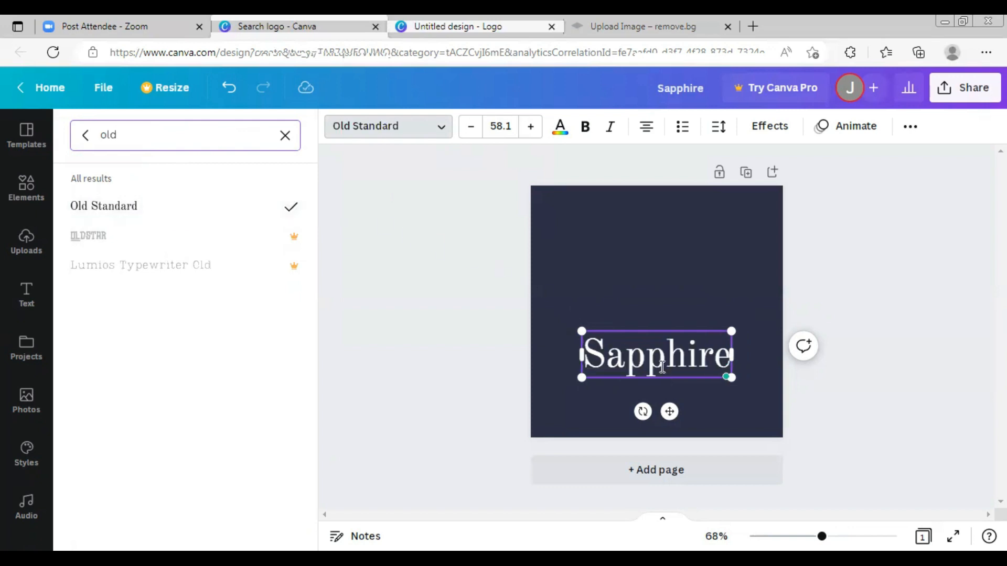
{"action": "left_click", "coordinate": [733, 409]}
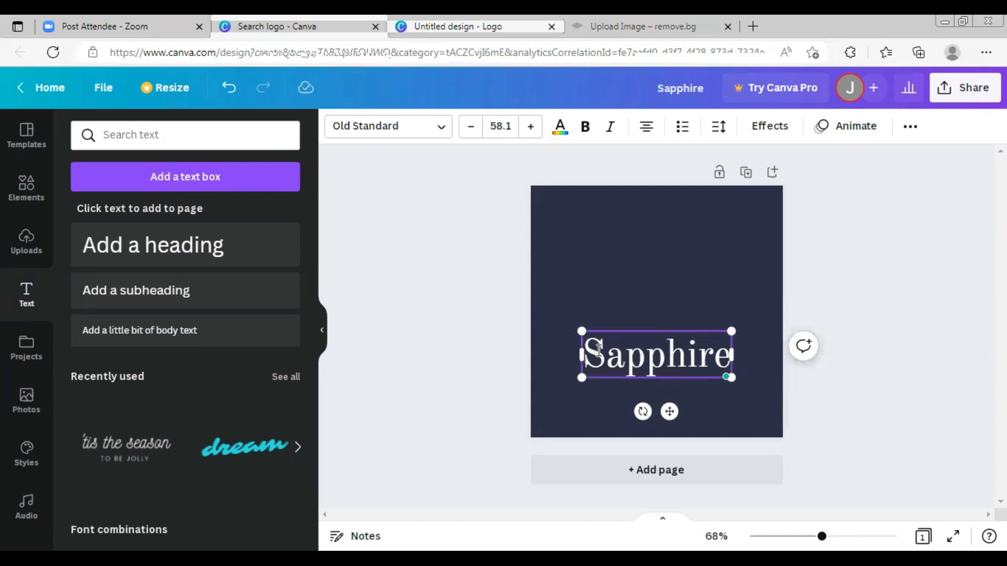
Search the elements for "diamond", add the outlined faceted diamond graphic and place it centred just above the "Sapphire" heading.
{"action": "left_click", "coordinate": [28, 191]}
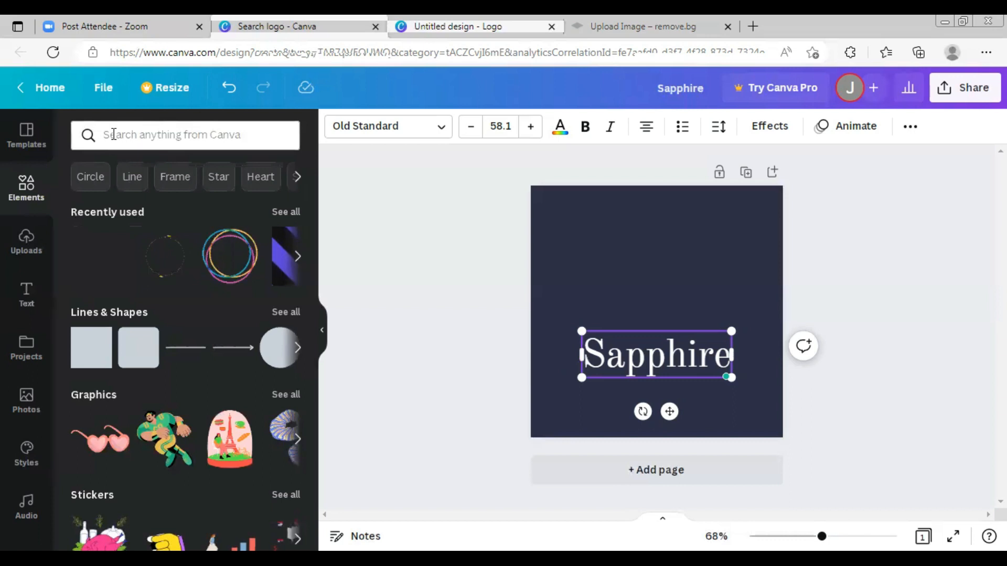
{"action": "left_click", "coordinate": [143, 140]}
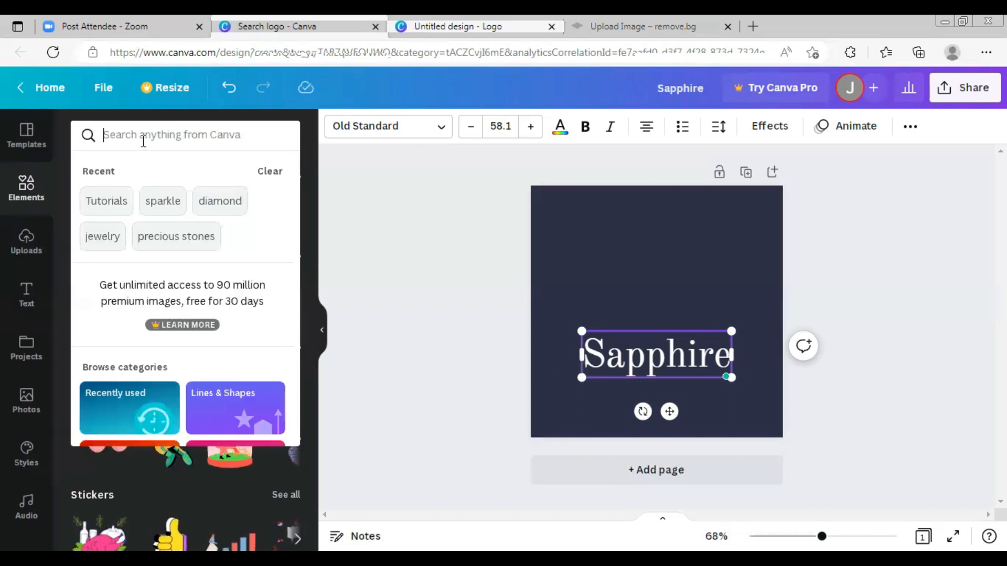
{"action": "type", "text": "j"}
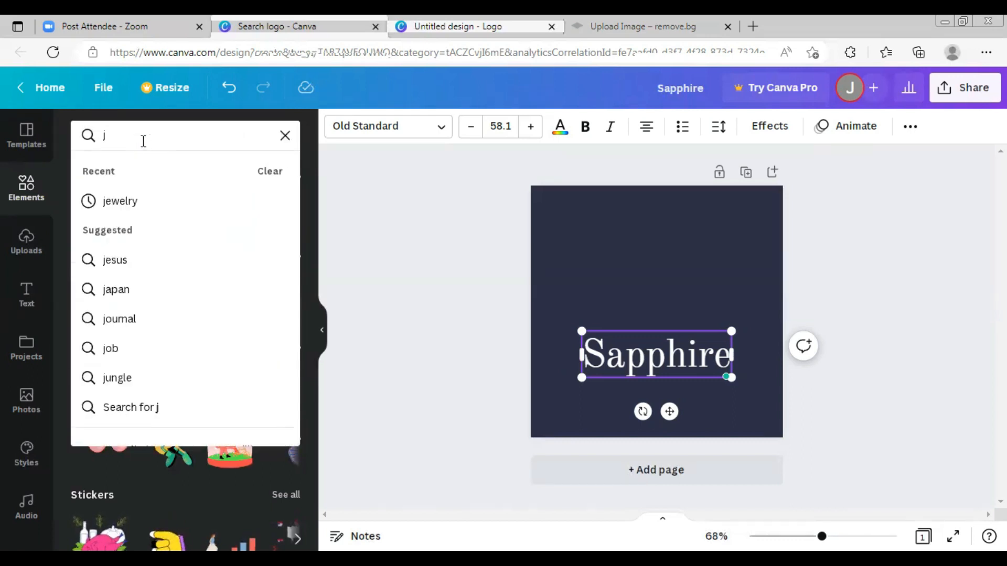
{"action": "key", "text": "BackSpace"}
{"action": "type", "text": "diamond"}
{"action": "key", "text": "Return"}
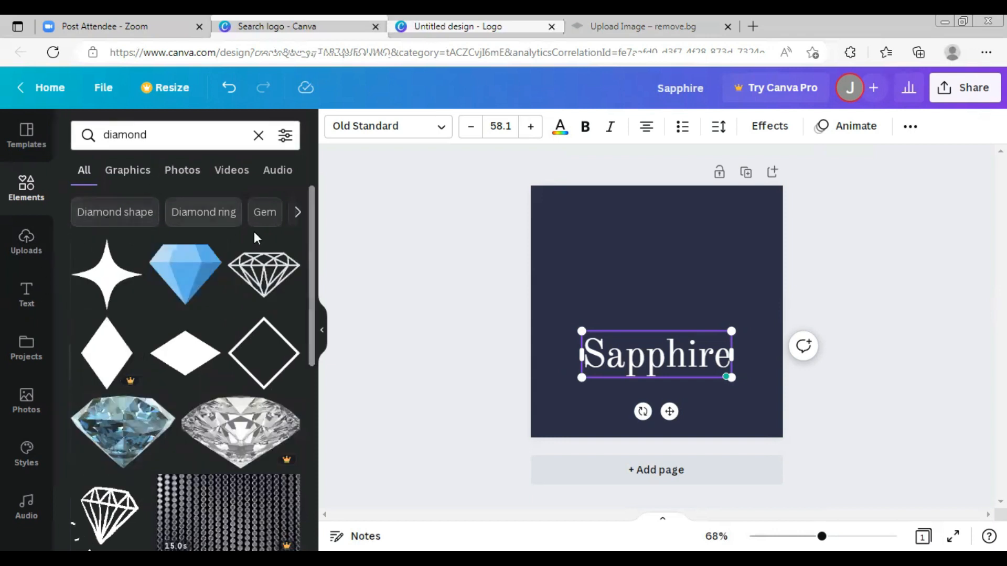
{"action": "left_click", "coordinate": [270, 276]}
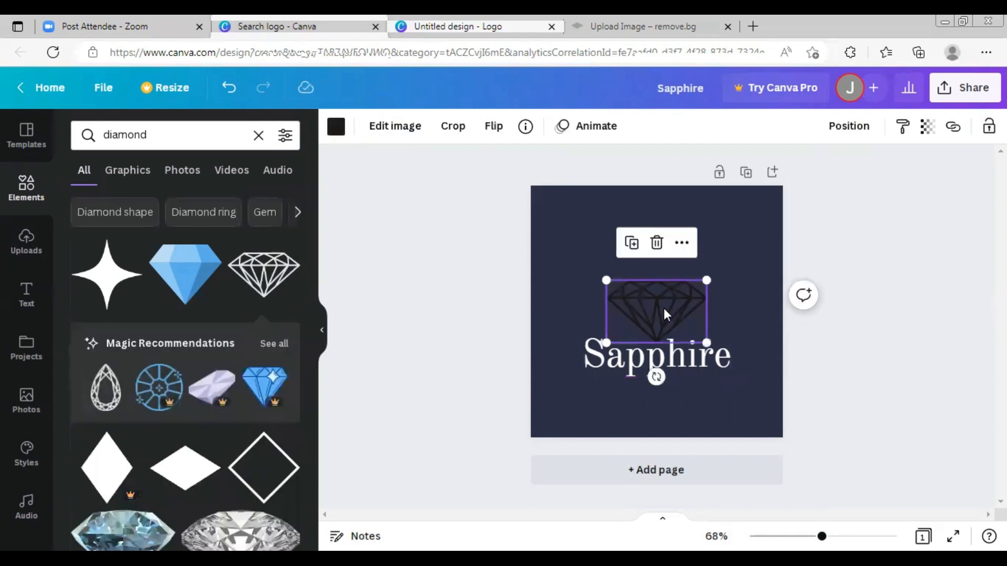
{"action": "left_click_drag", "start_coordinate": [662, 302], "coordinate": [655, 290]}
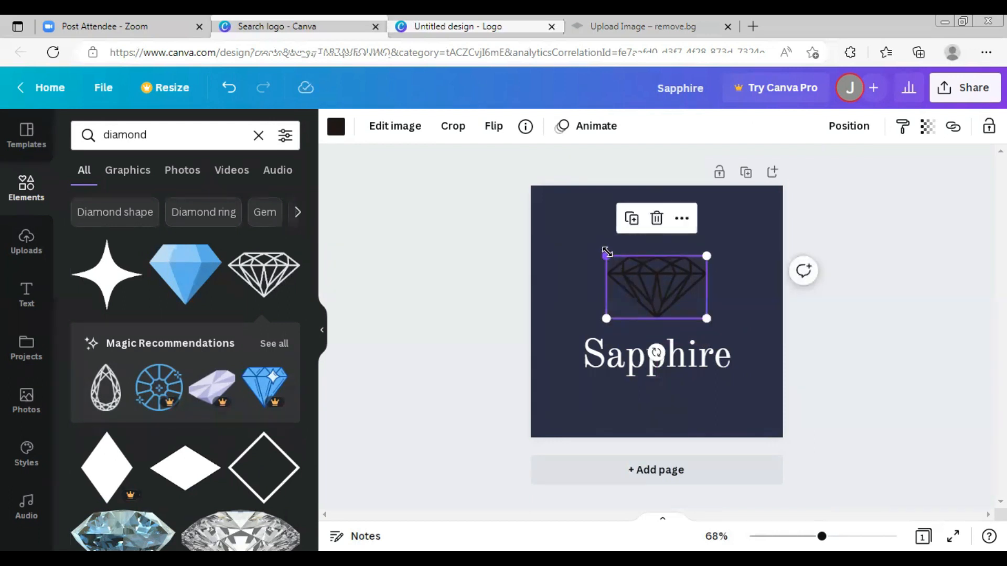
{"action": "left_click", "coordinate": [648, 347]}
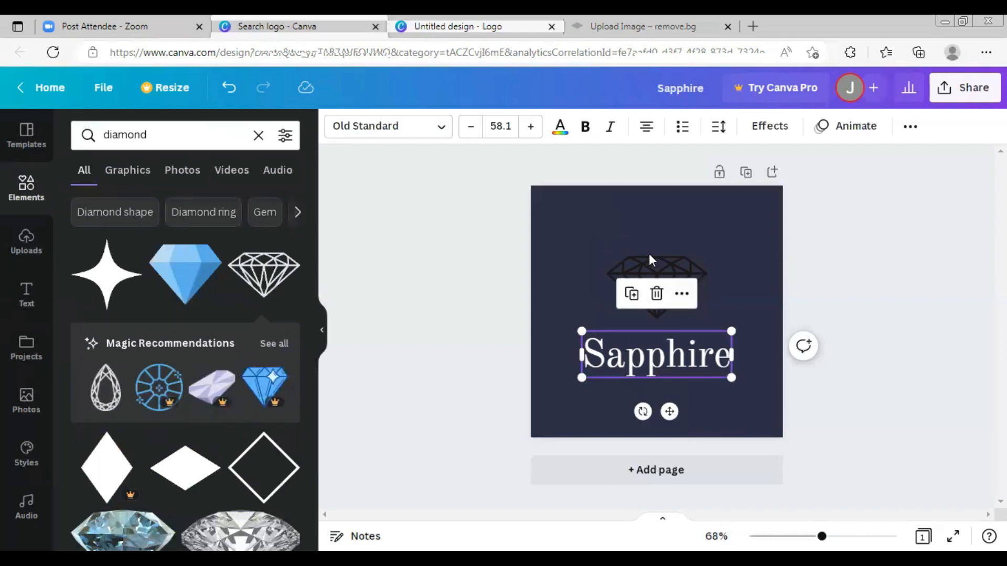
Recolour the diamond graphic with the custom blue #38b6ff.
{"action": "left_click", "coordinate": [659, 270]}
{"action": "left_click", "coordinate": [337, 127]}
{"action": "left_click", "coordinate": [171, 133]}
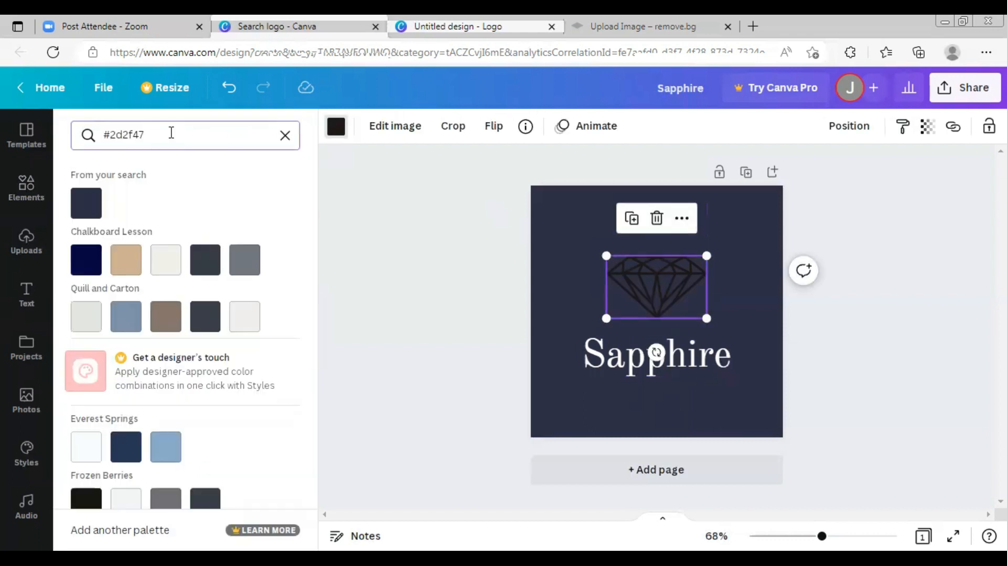
{"action": "key", "text": "BackSpace"}
{"action": "key", "text": "BackSpace"}
{"action": "key", "text": "BackSpace"}
{"action": "key", "text": "BackSpace"}
{"action": "key", "text": "BackSpace"}
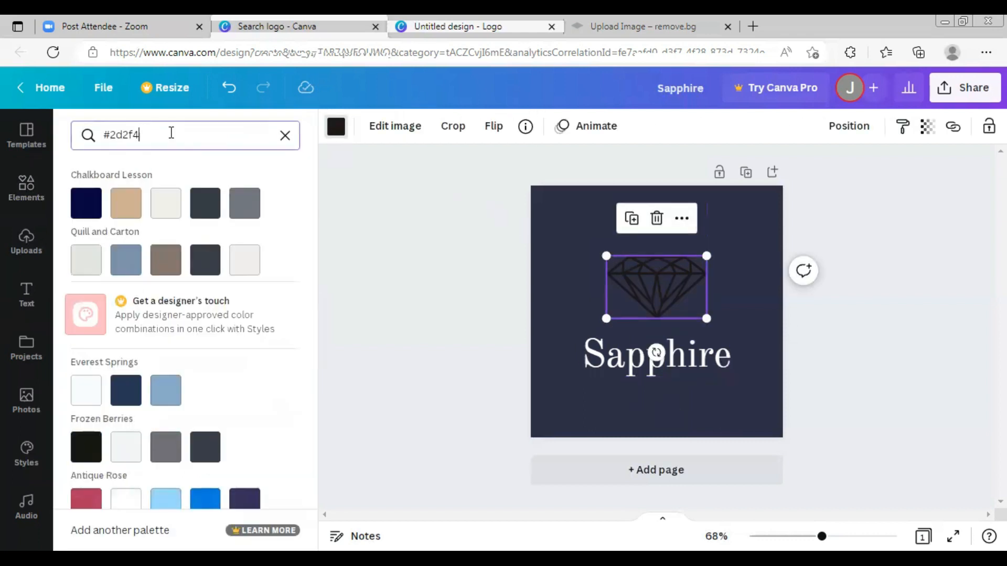
{"action": "key", "text": "BackSpace"}
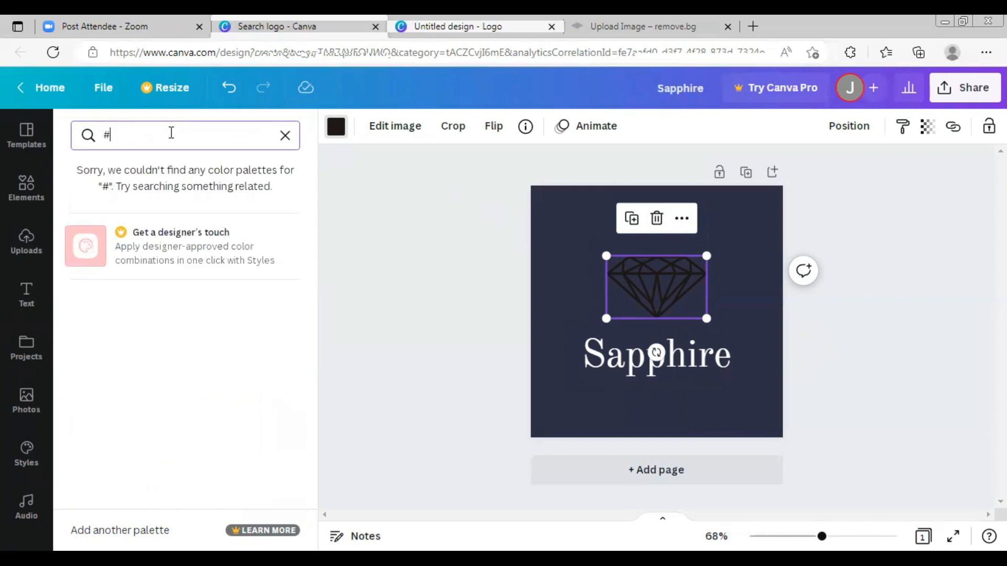
{"action": "type", "text": "3"}
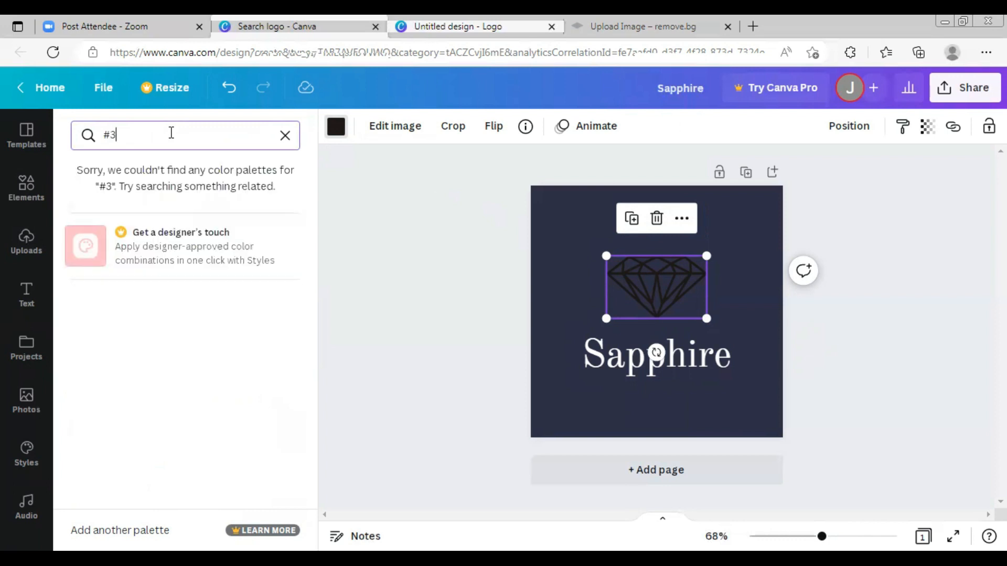
{"action": "type", "text": "8b"}
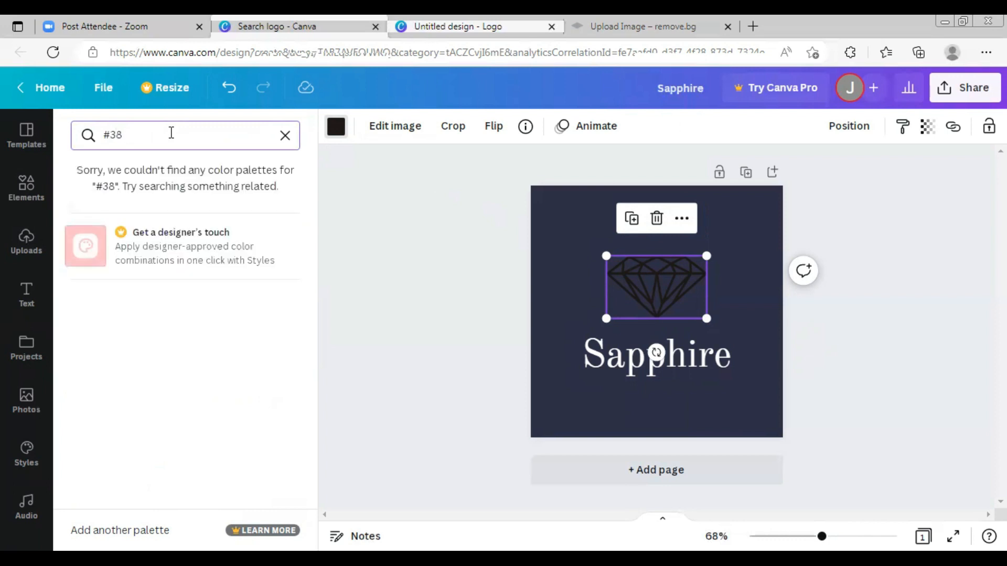
{"action": "type", "text": "ff"}
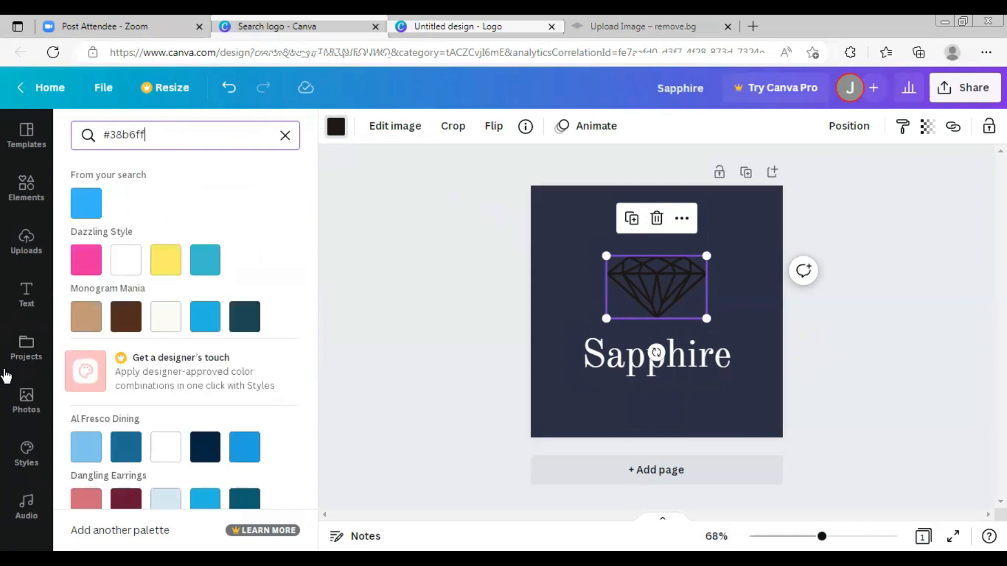
{"action": "left_click", "coordinate": [87, 206]}
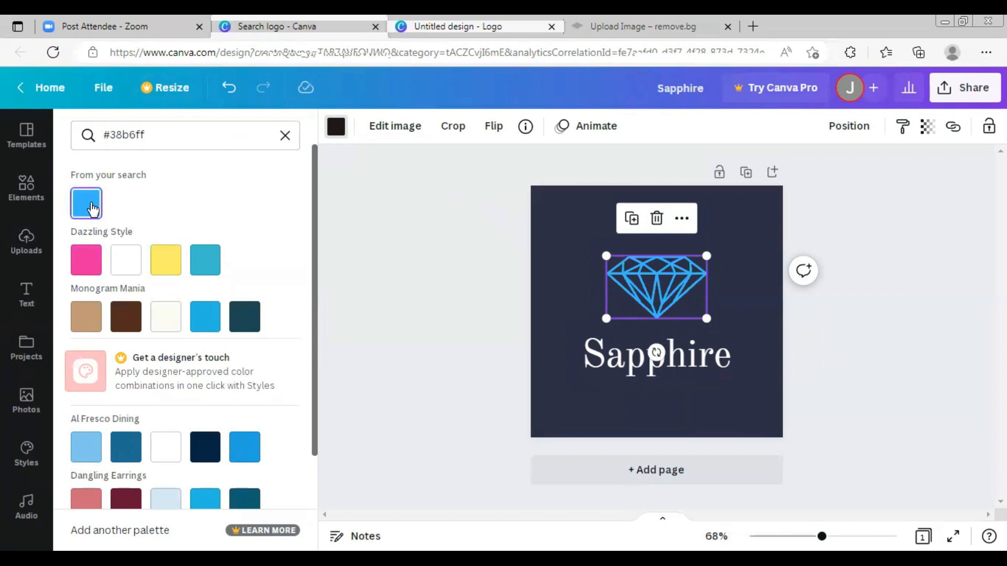
Move the diamond graphic and the "Sapphire" heading slightly up, keeping both horizontally centred.
{"action": "left_click_drag", "start_coordinate": [657, 295], "coordinate": [654, 288]}
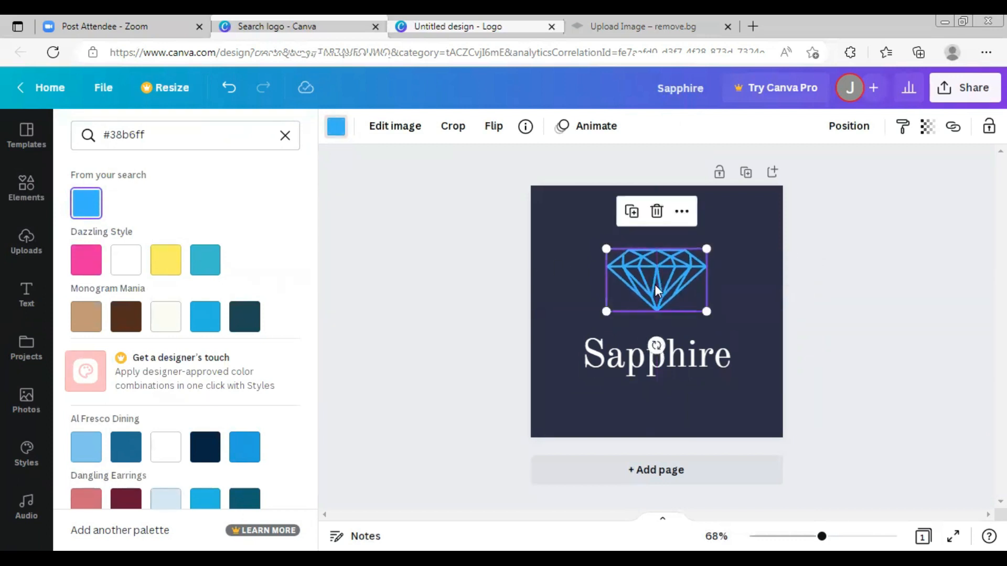
{"action": "left_click", "coordinate": [632, 357]}
{"action": "left_click_drag", "start_coordinate": [631, 358], "coordinate": [631, 349]}
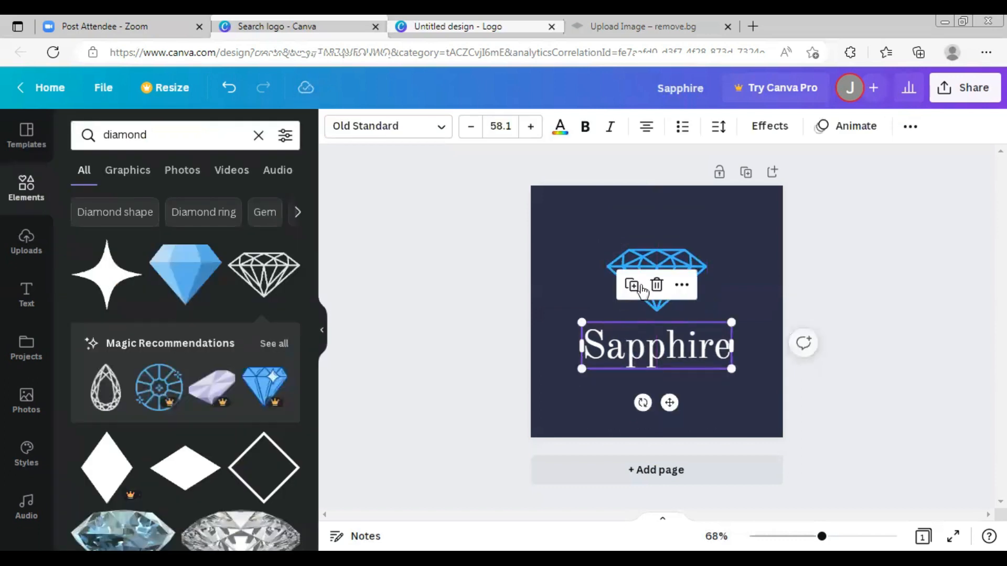
Try several palette colours on the diamond graphic and settle on the medium-dark blue from the Al Fresco Dining palette.
{"action": "left_click", "coordinate": [653, 251]}
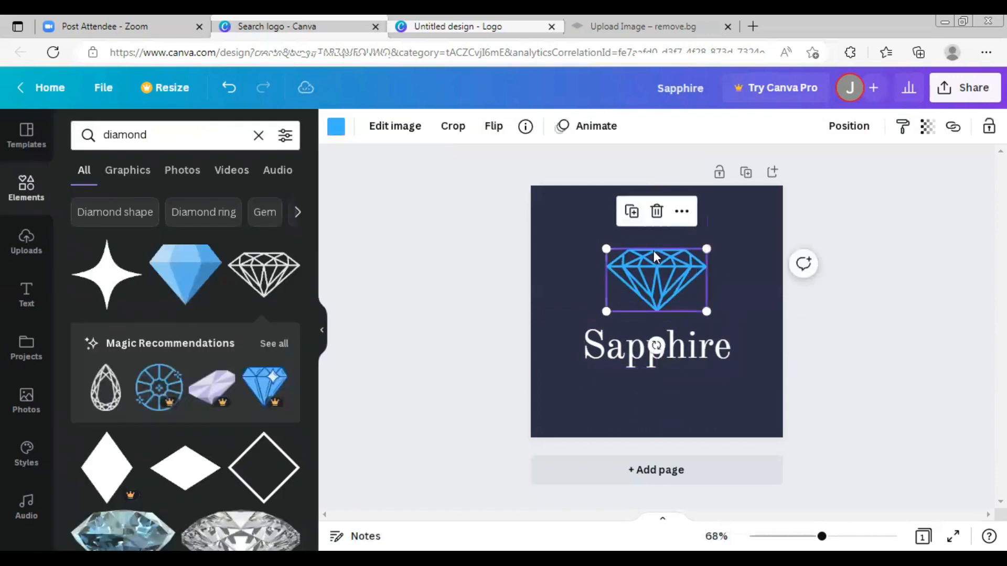
{"action": "left_click", "coordinate": [336, 127]}
{"action": "left_click", "coordinate": [209, 443]}
{"action": "left_click", "coordinate": [243, 454]}
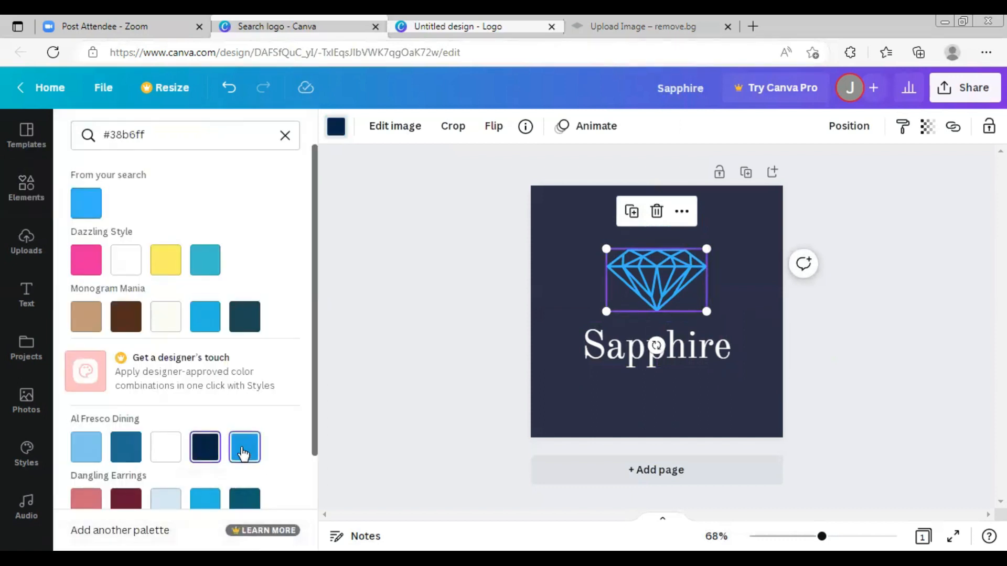
{"action": "scroll", "coordinate": [243, 454], "scroll_direction": "down", "scroll_amount": 2}
{"action": "left_click", "coordinate": [243, 453]}
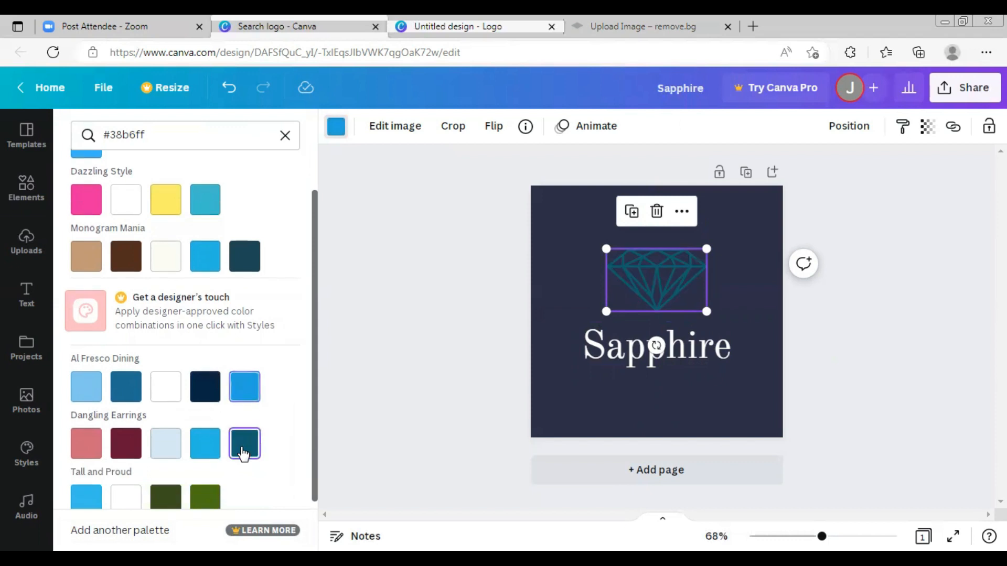
{"action": "left_click", "coordinate": [126, 392]}
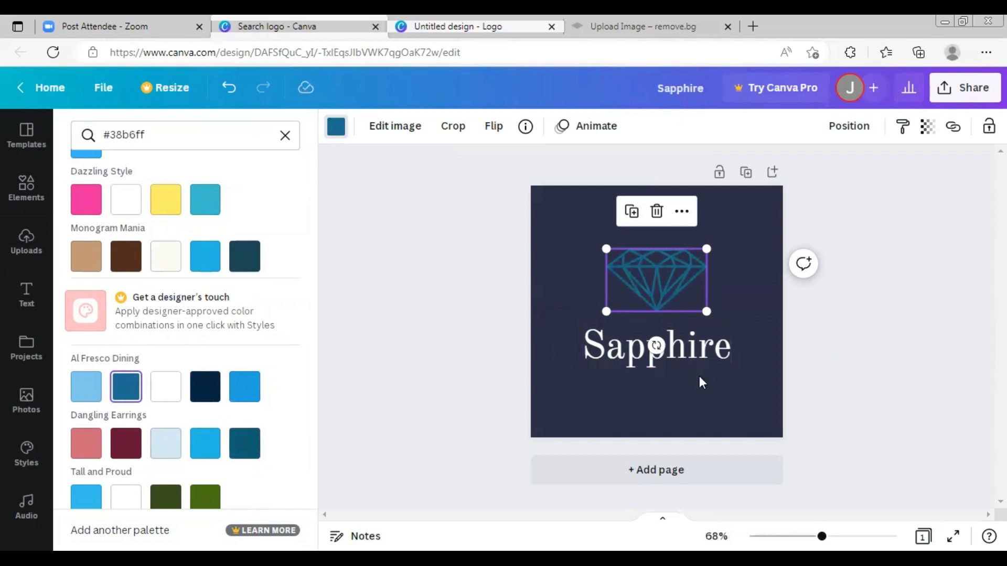
{"action": "left_click", "coordinate": [671, 274]}
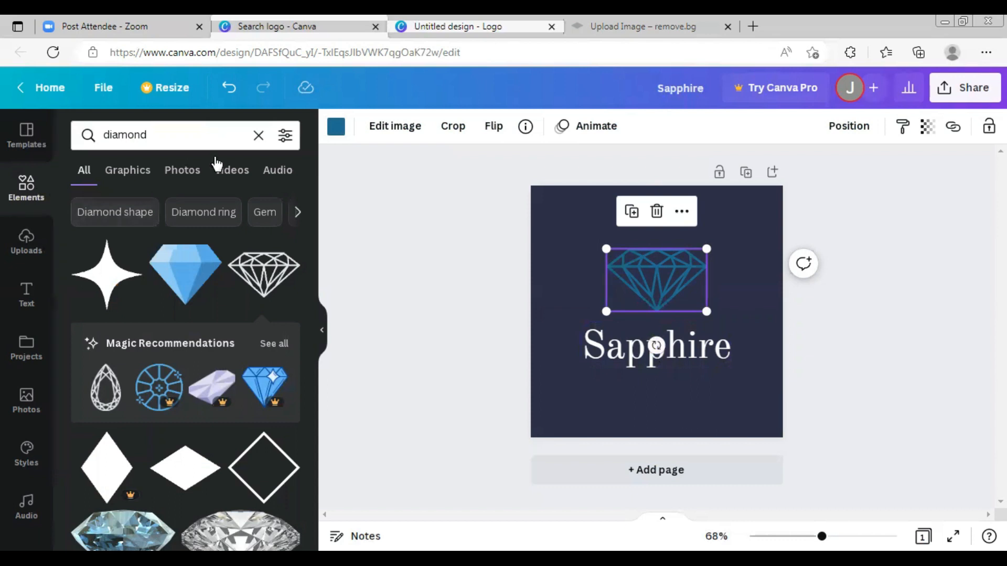
Search the elements for "glitter" and browse the results for a decoration that suits the diamond logo.
{"action": "left_click", "coordinate": [254, 135]}
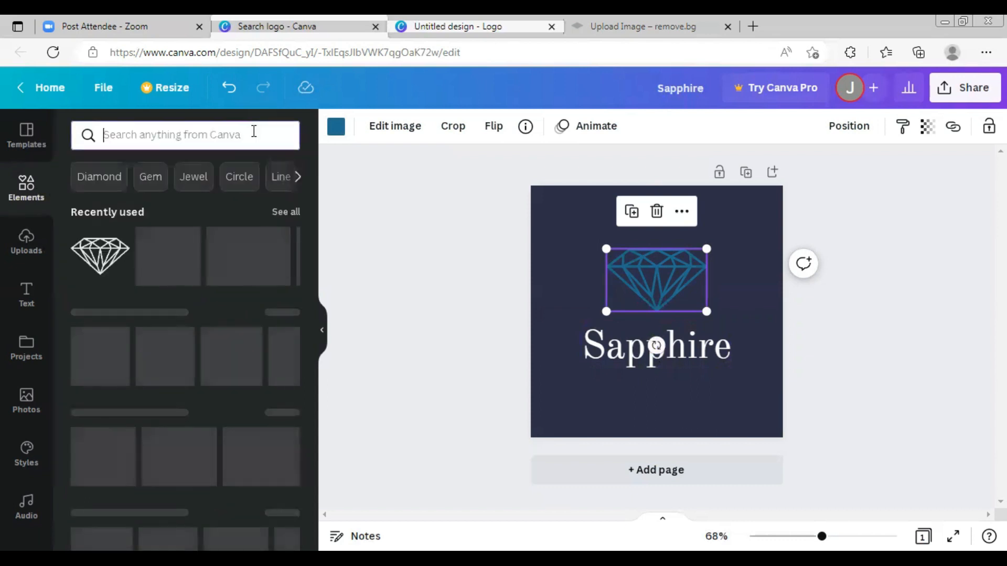
{"action": "type", "text": "gli"}
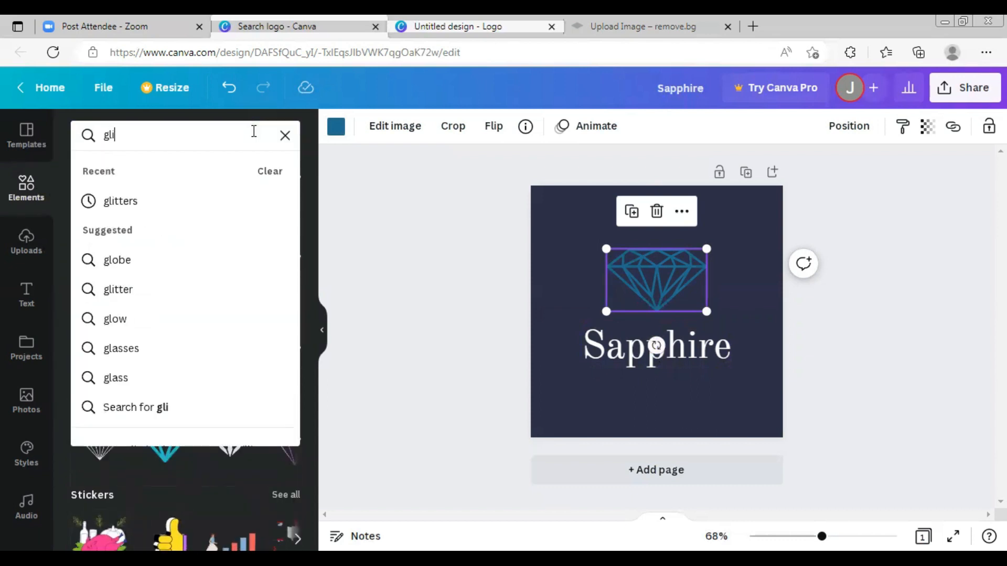
{"action": "type", "text": "tter"}
{"action": "key", "text": "Return"}
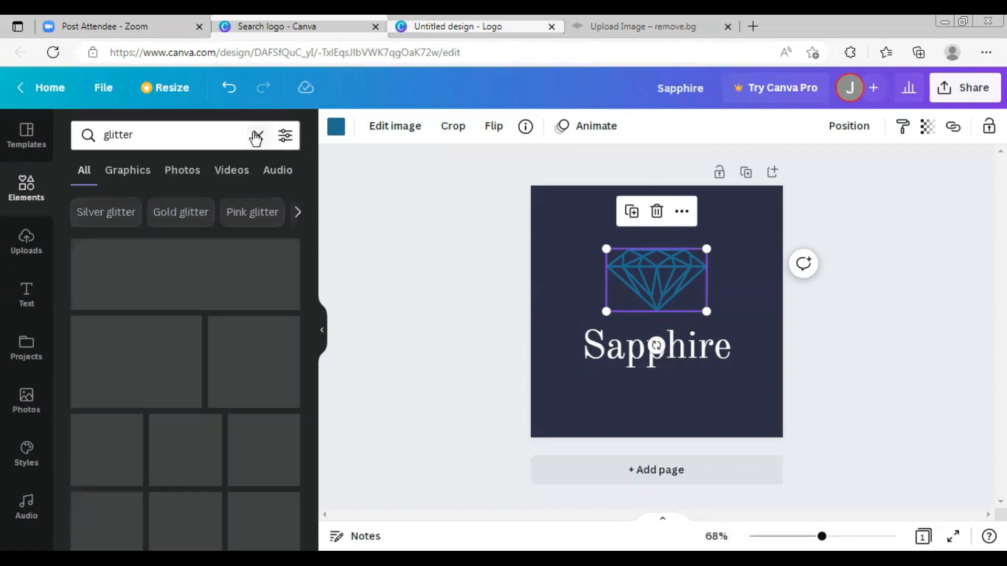
{"action": "scroll", "coordinate": [242, 374], "scroll_direction": "down", "scroll_amount": 4}
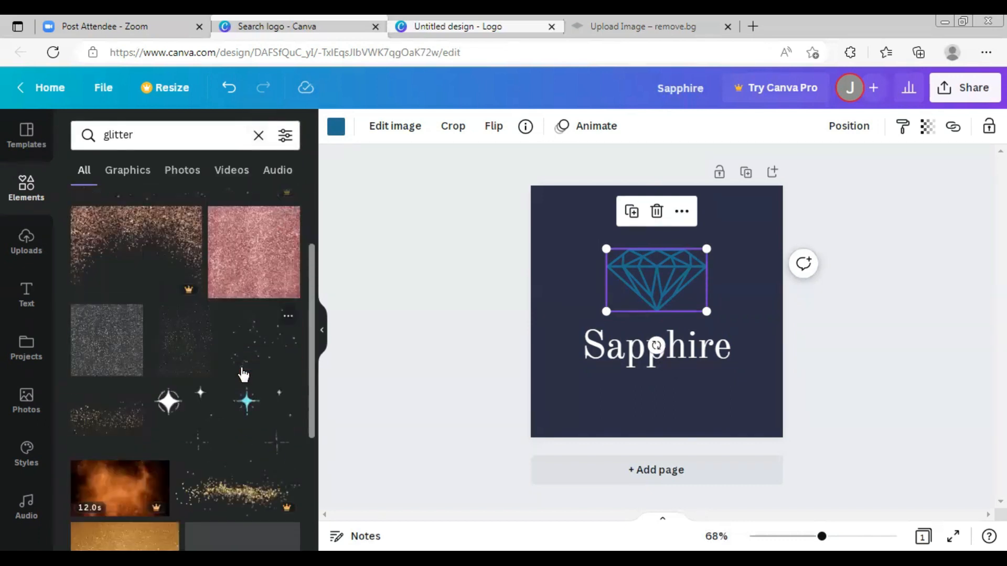
{"action": "scroll", "coordinate": [242, 375], "scroll_direction": "down", "scroll_amount": 5}
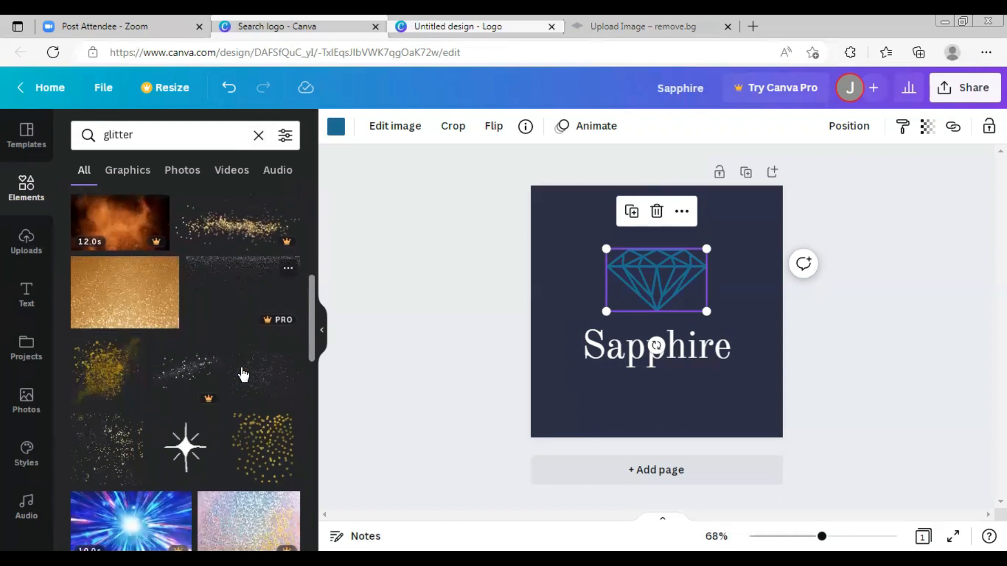
{"action": "scroll", "coordinate": [242, 375], "scroll_direction": "down", "scroll_amount": 10}
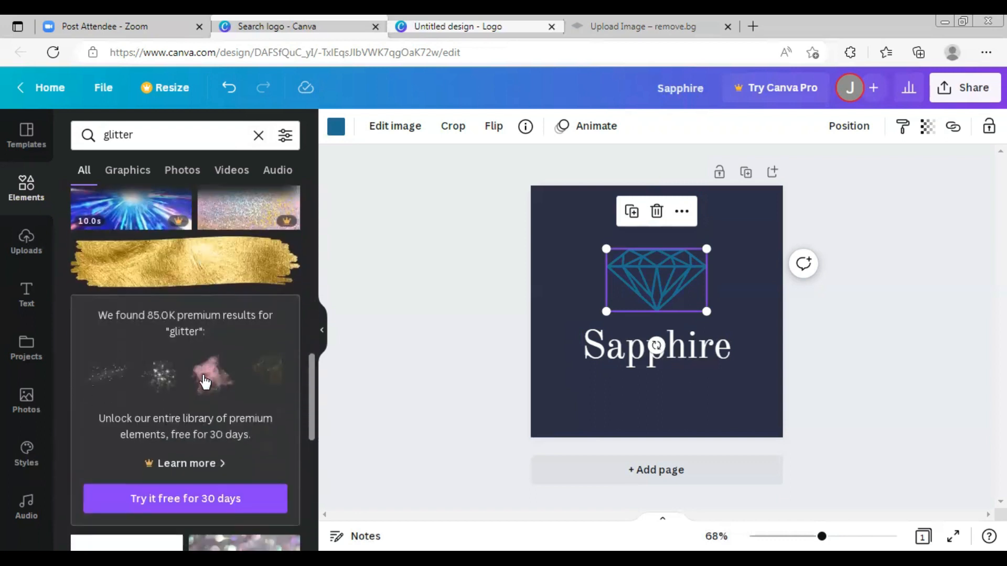
{"action": "scroll", "coordinate": [202, 374], "scroll_direction": "down", "scroll_amount": 3}
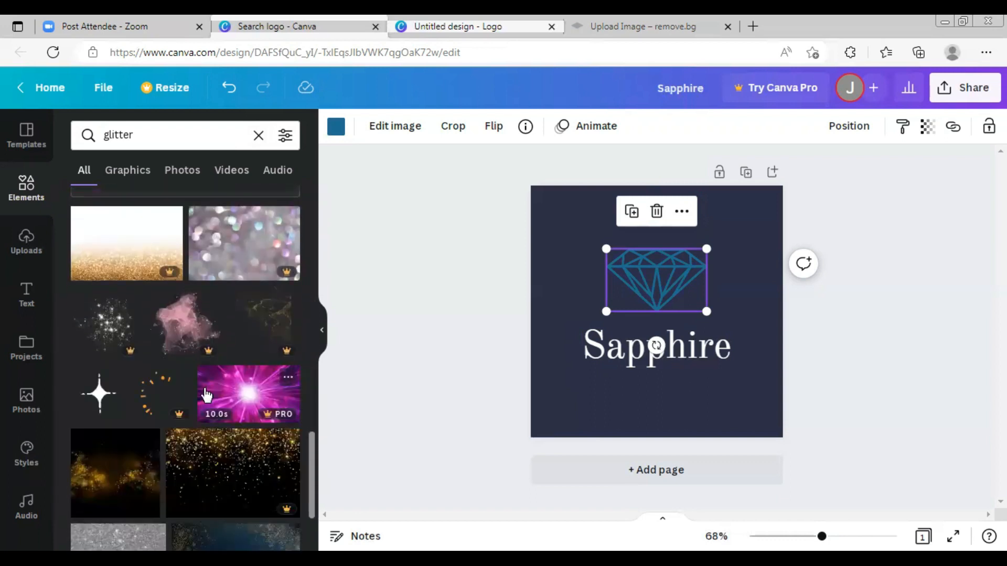
{"action": "scroll", "coordinate": [206, 395], "scroll_direction": "down", "scroll_amount": 3}
{"action": "scroll", "coordinate": [206, 394], "scroll_direction": "down", "scroll_amount": 8}
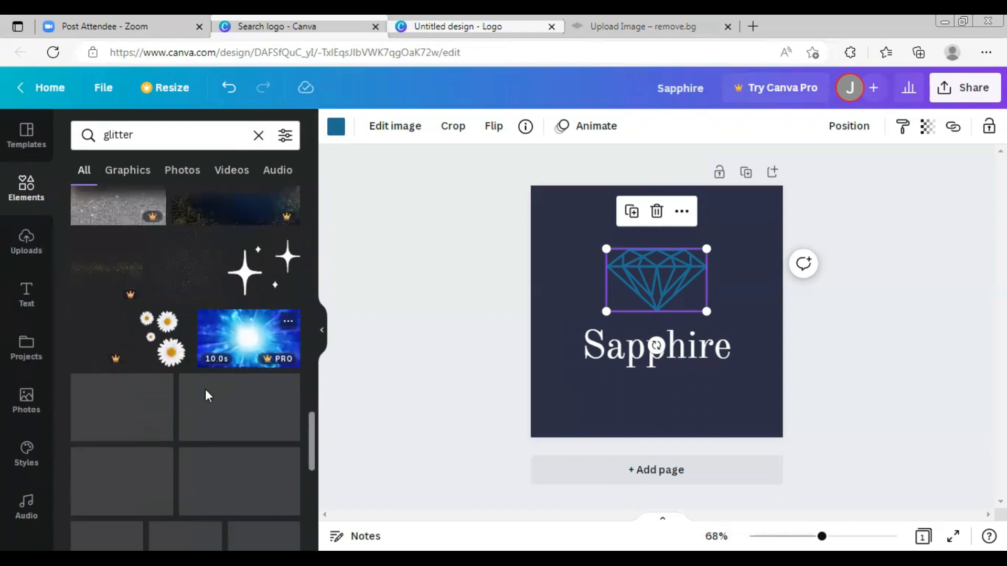
{"action": "scroll", "coordinate": [206, 396], "scroll_direction": "down", "scroll_amount": 10}
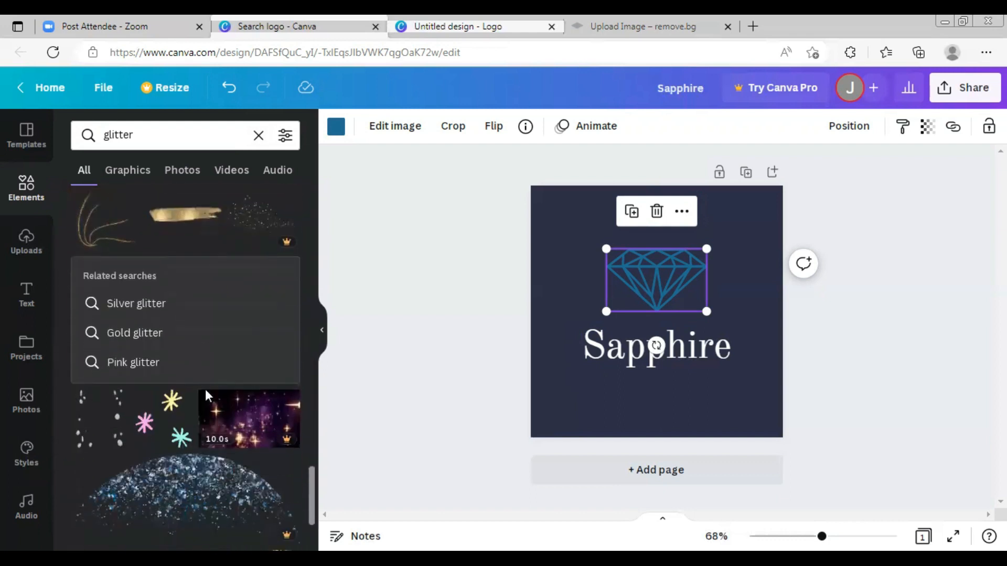
{"action": "scroll", "coordinate": [208, 394], "scroll_direction": "down", "scroll_amount": 6}
{"action": "scroll", "coordinate": [210, 397], "scroll_direction": "up", "scroll_amount": 5}
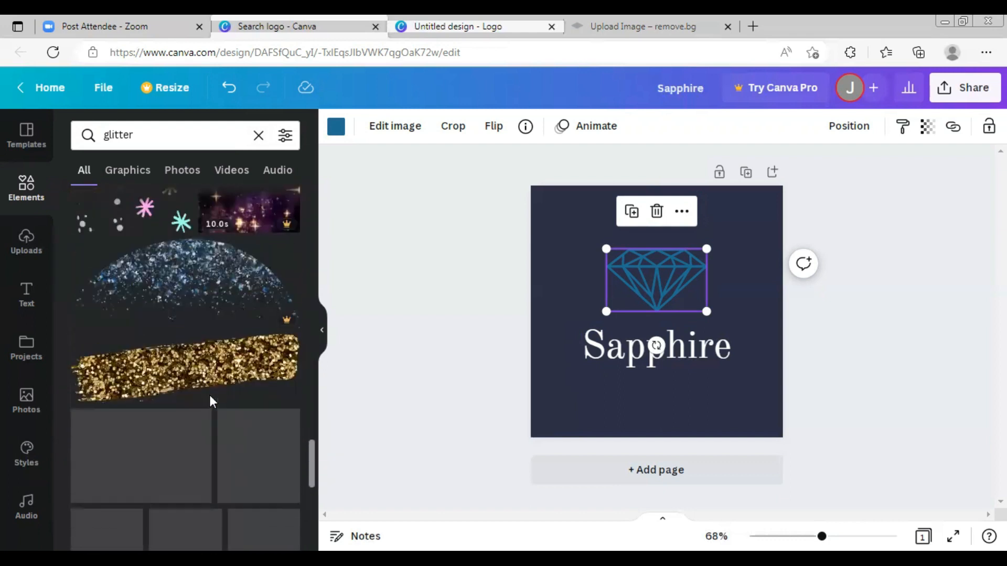
{"action": "scroll", "coordinate": [213, 404], "scroll_direction": "down", "scroll_amount": 4}
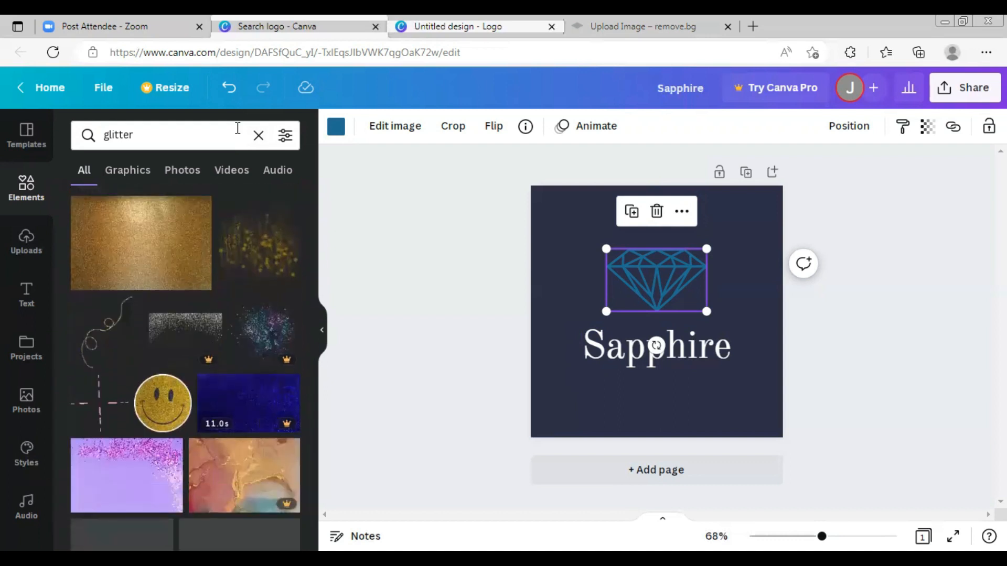
{"action": "scroll", "coordinate": [276, 373], "scroll_direction": "down", "scroll_amount": 10}
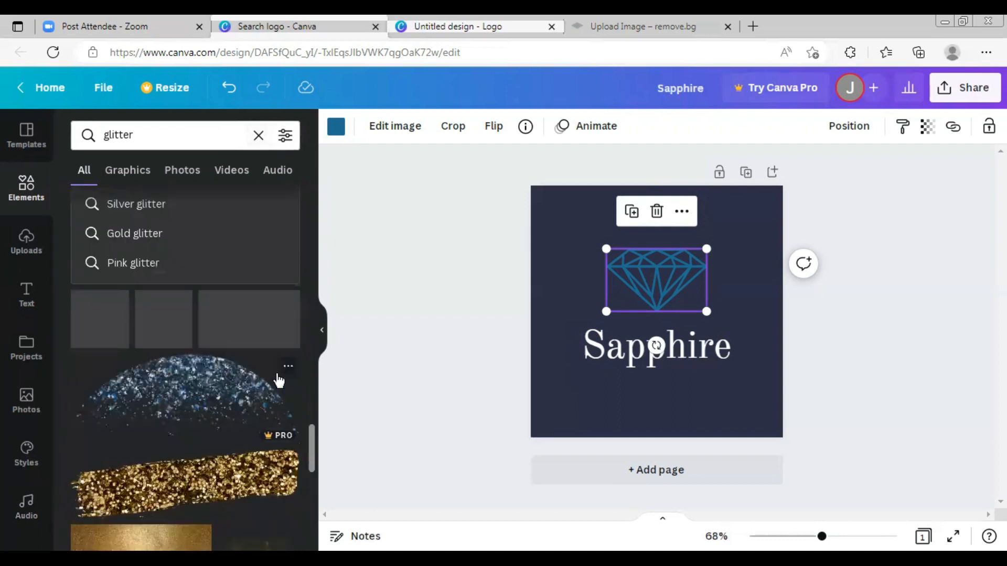
{"action": "scroll", "coordinate": [253, 213], "scroll_direction": "up", "scroll_amount": 10}
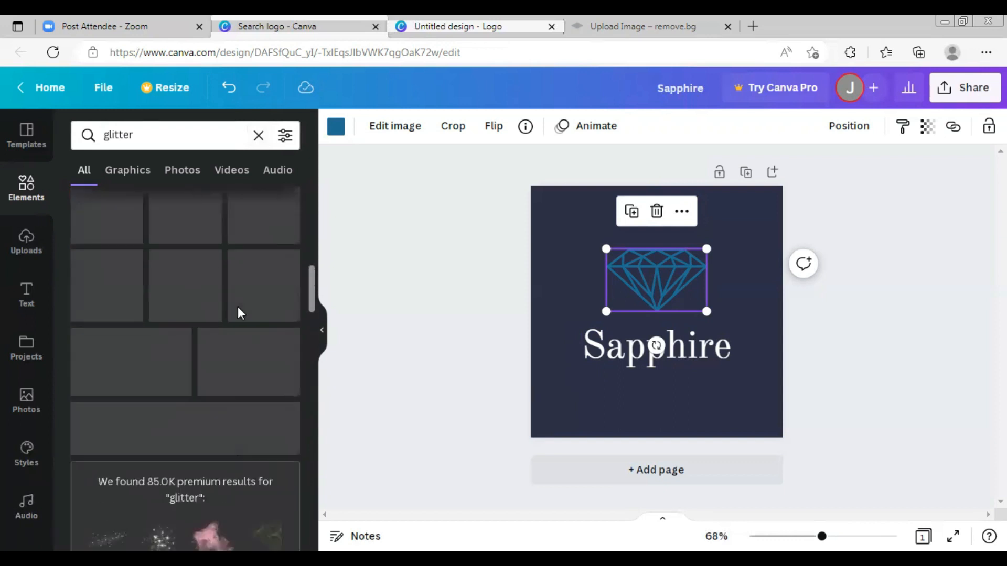
Search the elements for "sparkle" and add the gold starburst graphic with small stars around it.
{"action": "left_click", "coordinate": [259, 135]}
{"action": "type", "text": "s"}
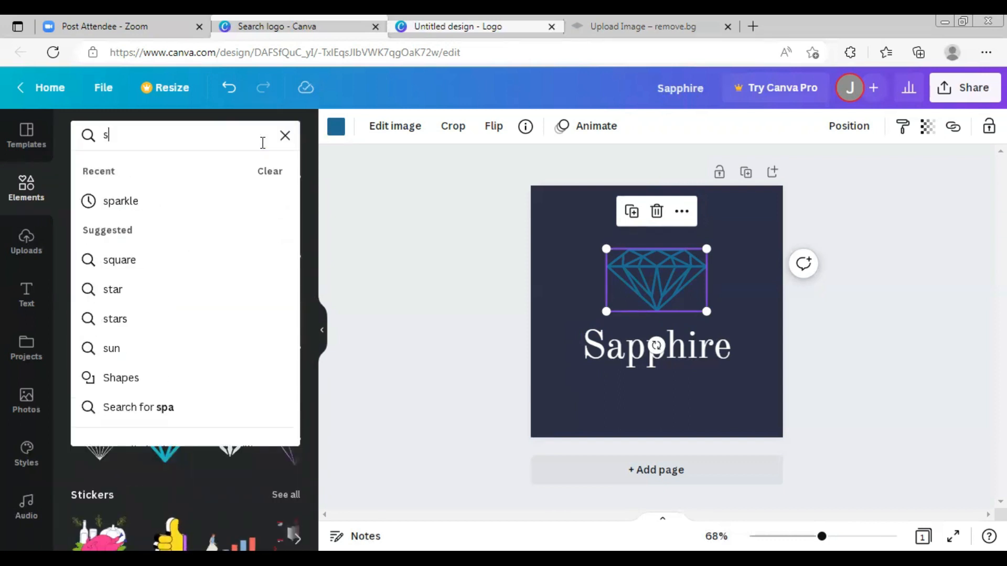
{"action": "type", "text": "parkle"}
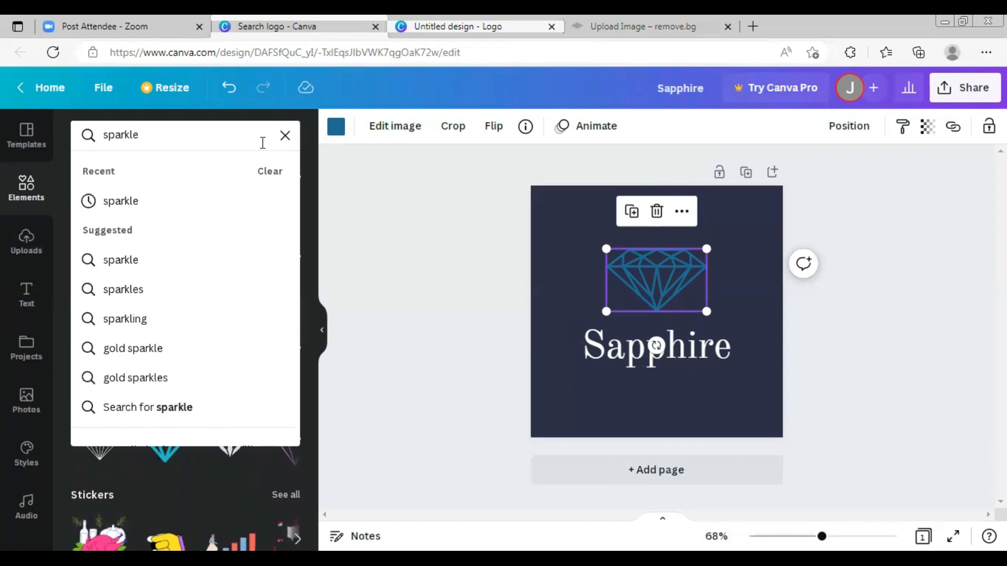
{"action": "key", "text": "Return"}
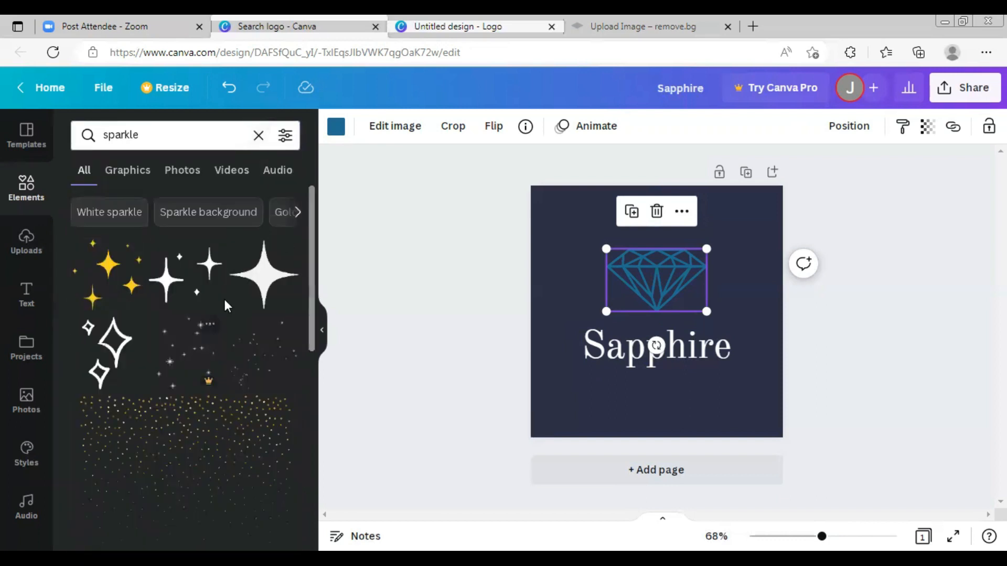
{"action": "scroll", "coordinate": [248, 341], "scroll_direction": "down", "scroll_amount": 6}
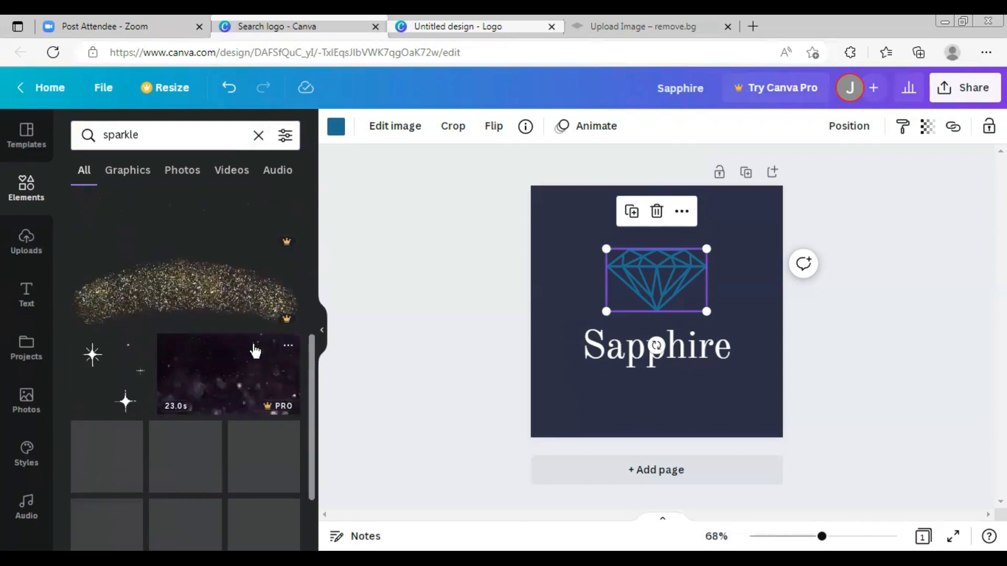
{"action": "scroll", "coordinate": [253, 345], "scroll_direction": "down", "scroll_amount": 2}
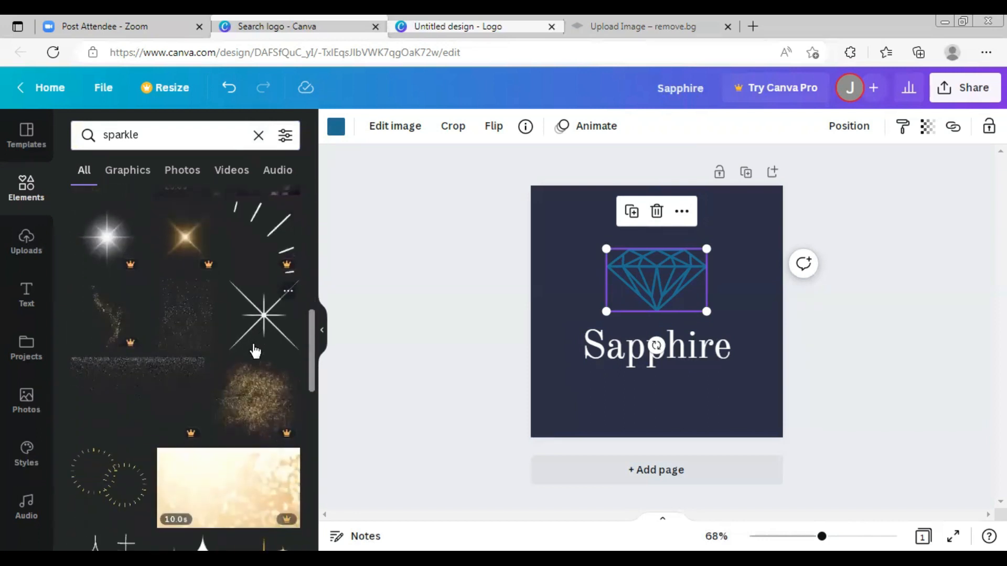
{"action": "scroll", "coordinate": [257, 349], "scroll_direction": "down", "scroll_amount": 3}
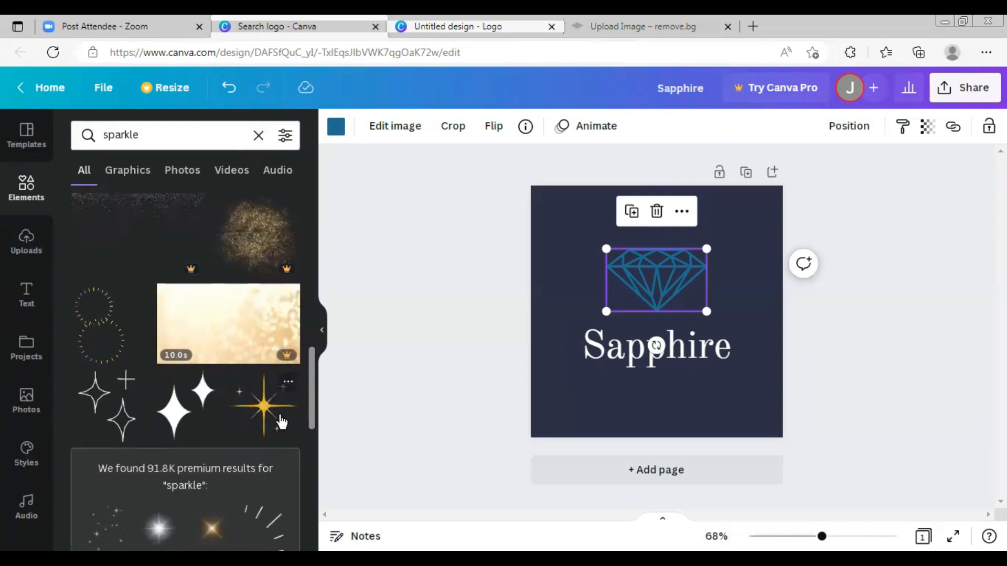
{"action": "left_click", "coordinate": [264, 414]}
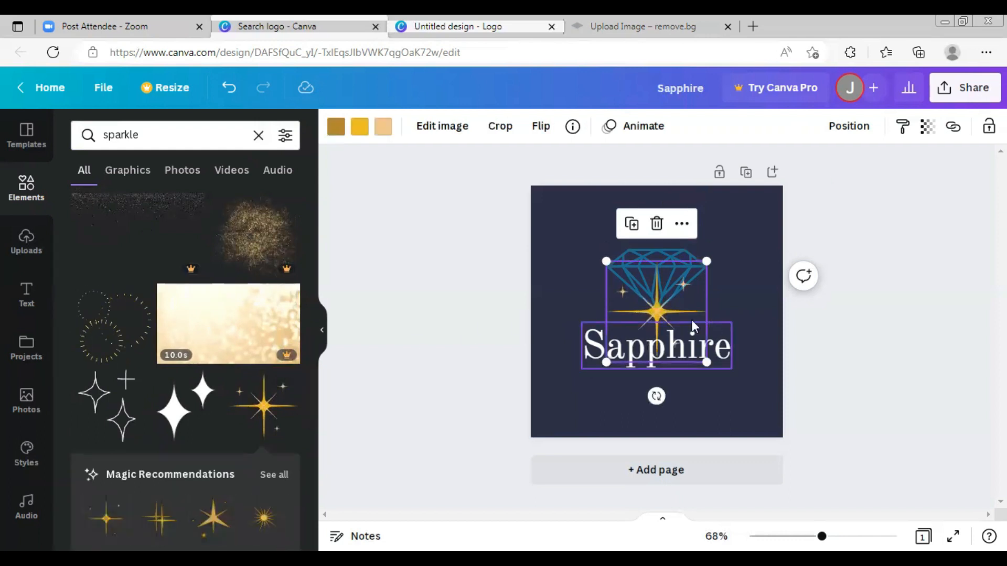
Move the gold sparkle graphic up so it sits centred over the blue diamond.
{"action": "left_click_drag", "start_coordinate": [653, 309], "coordinate": [656, 268]}
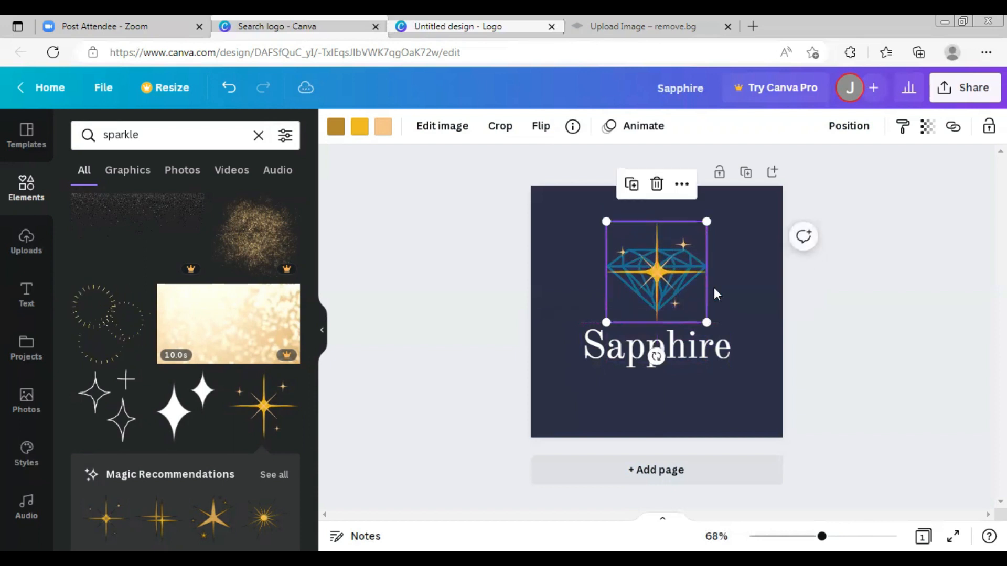
{"action": "left_click", "coordinate": [727, 284]}
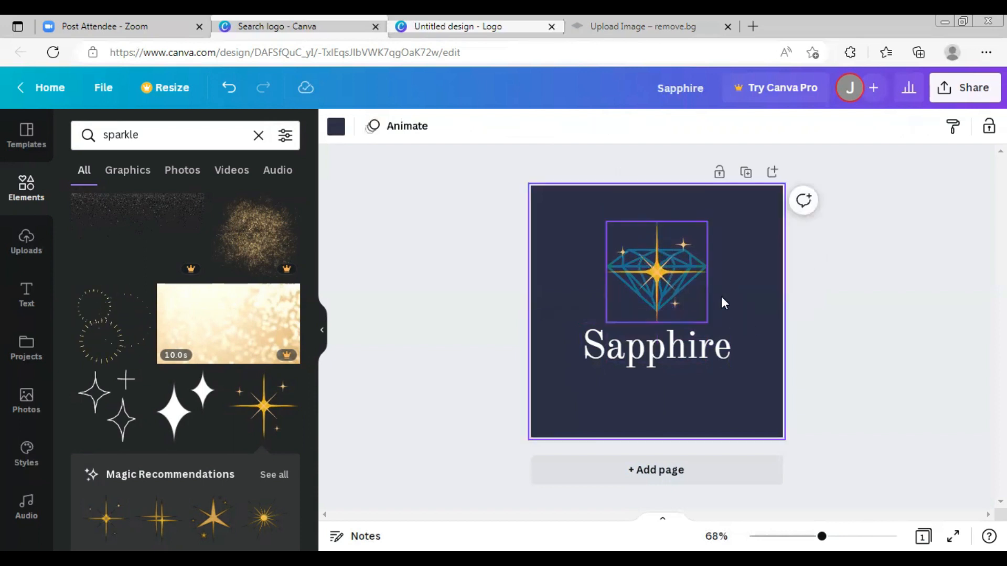
{"action": "left_click", "coordinate": [630, 265]}
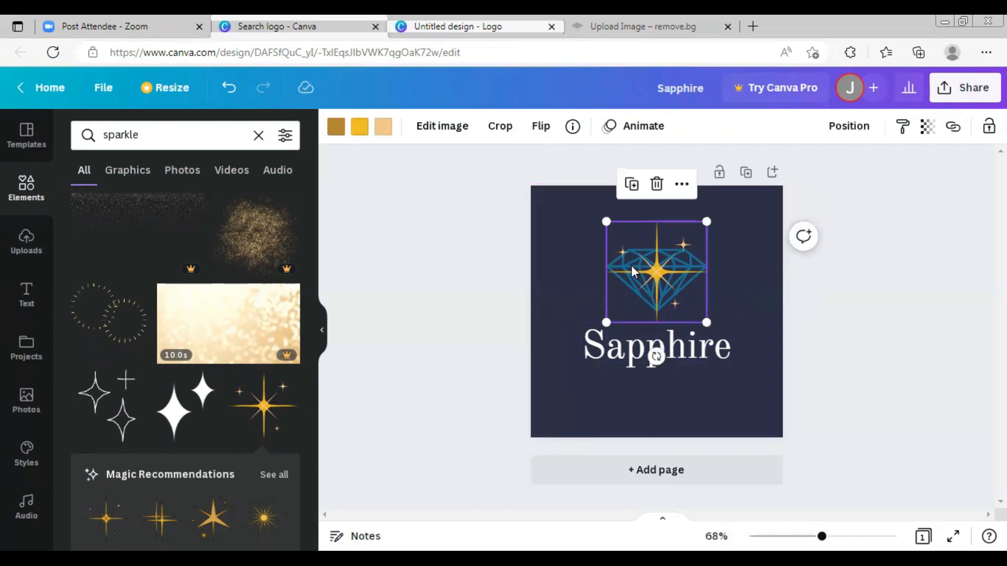
{"action": "left_click", "coordinate": [693, 356]}
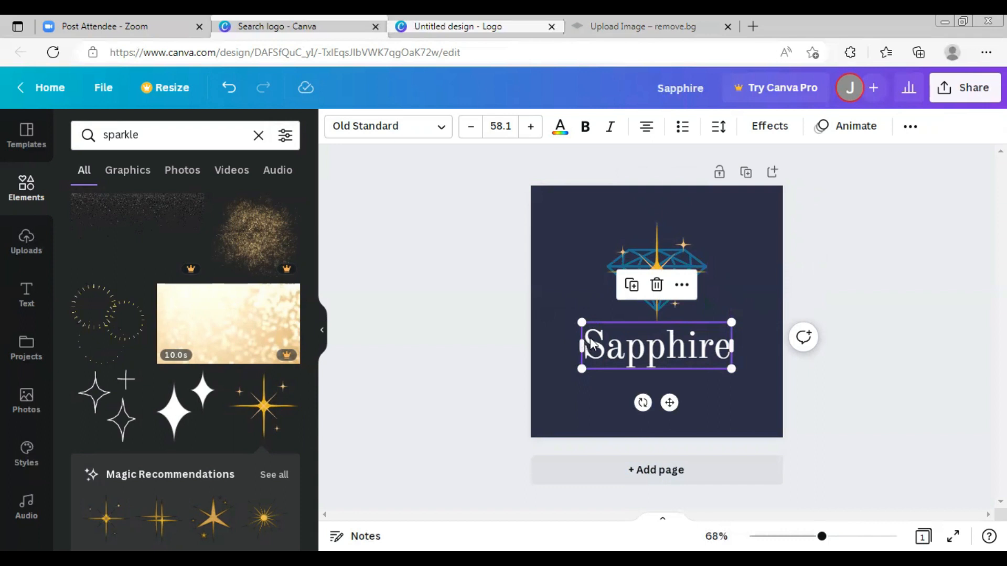
Browse the Lines & Shapes collection and add a plain square shape to the logo.
{"action": "left_click", "coordinate": [27, 188]}
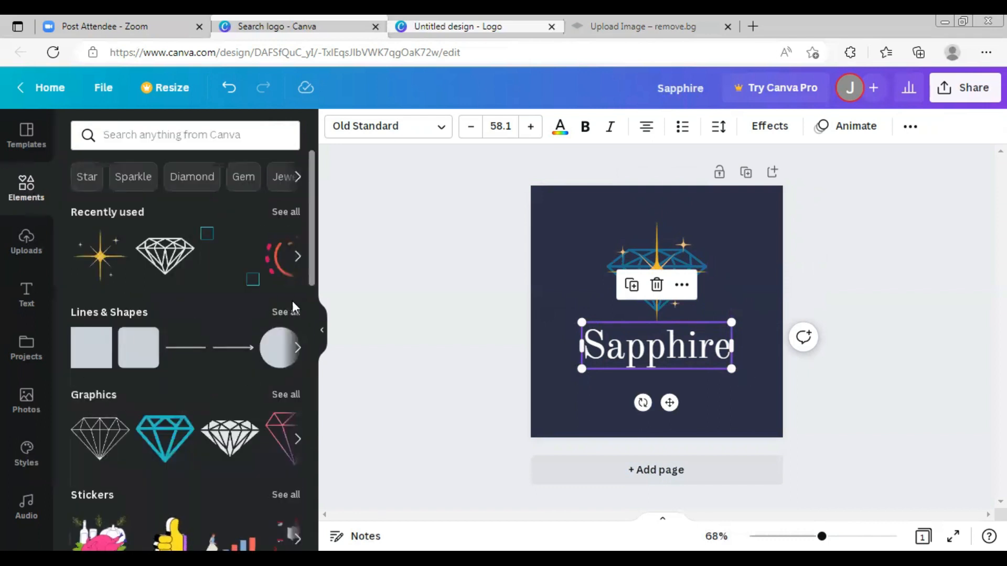
{"action": "left_click", "coordinate": [288, 312]}
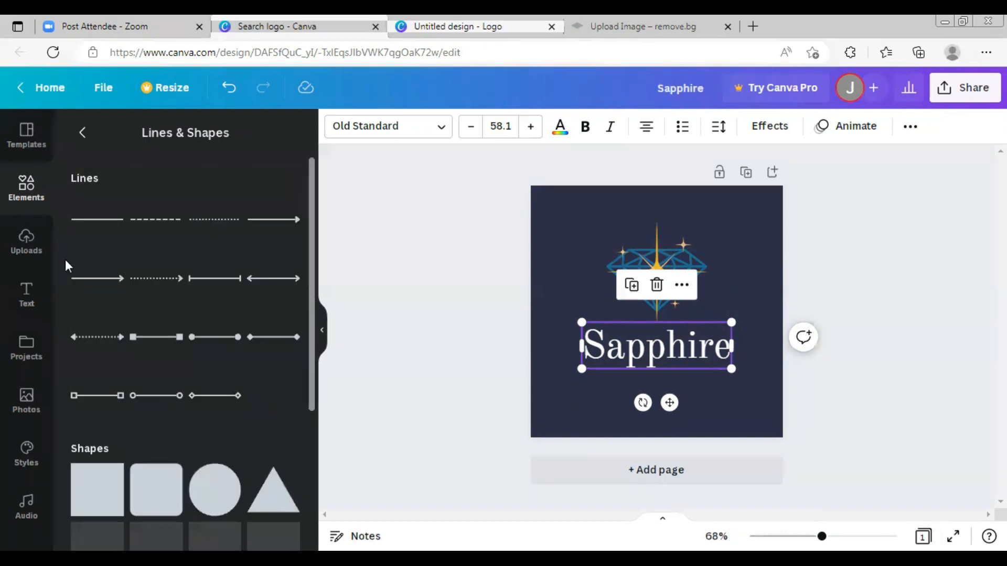
{"action": "scroll", "coordinate": [204, 281], "scroll_direction": "down", "scroll_amount": 5}
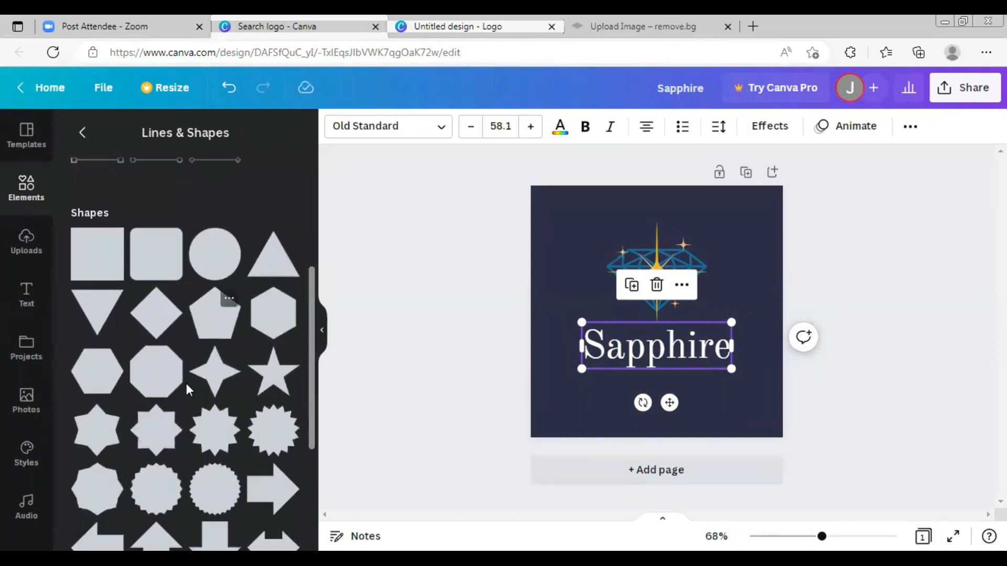
{"action": "scroll", "coordinate": [201, 357], "scroll_direction": "up", "scroll_amount": 1}
{"action": "scroll", "coordinate": [205, 403], "scroll_direction": "down", "scroll_amount": 2}
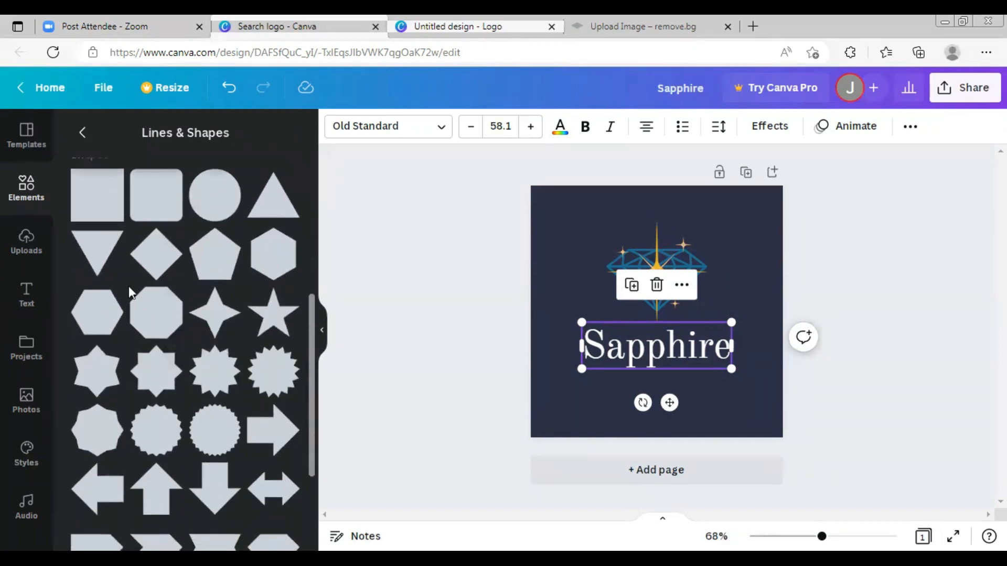
{"action": "left_click", "coordinate": [100, 206]}
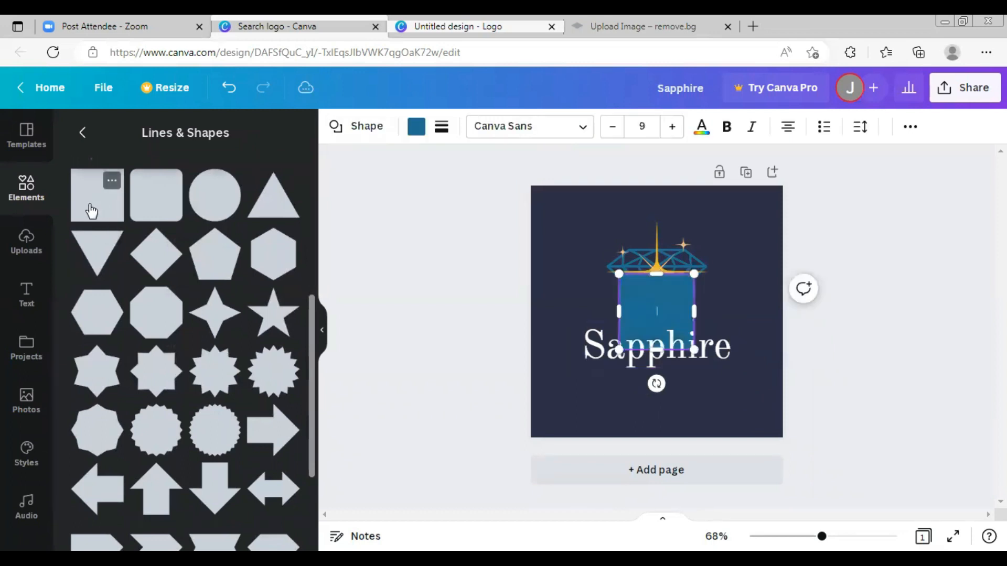
Stretch and flatten the blue square into a horizontal bar about 320 wide by 75 high, directly below the diamond and overlapping the "Sapphire" heading.
{"action": "left_click_drag", "start_coordinate": [619, 311], "coordinate": [565, 312]}
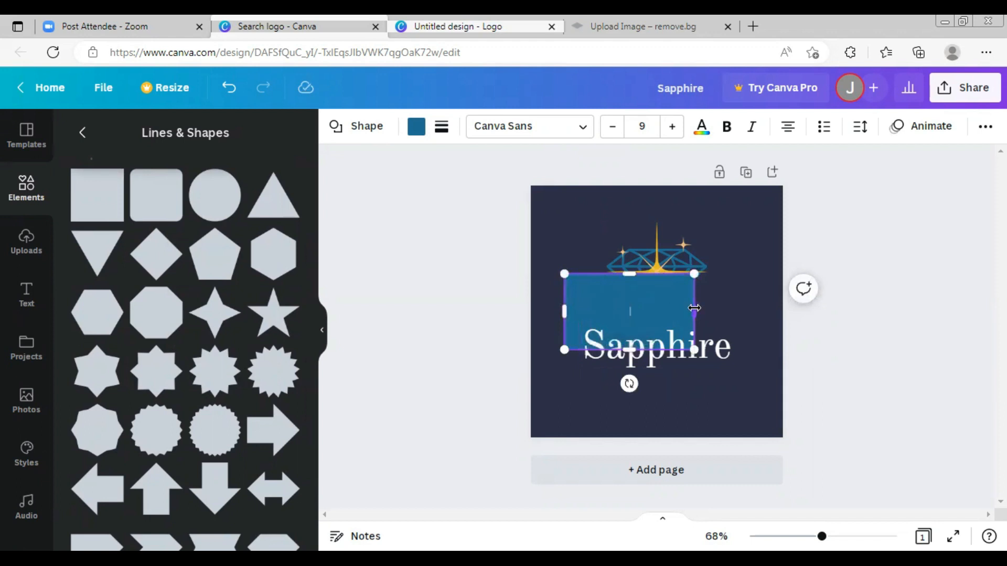
{"action": "left_click_drag", "start_coordinate": [708, 313], "coordinate": [745, 313]}
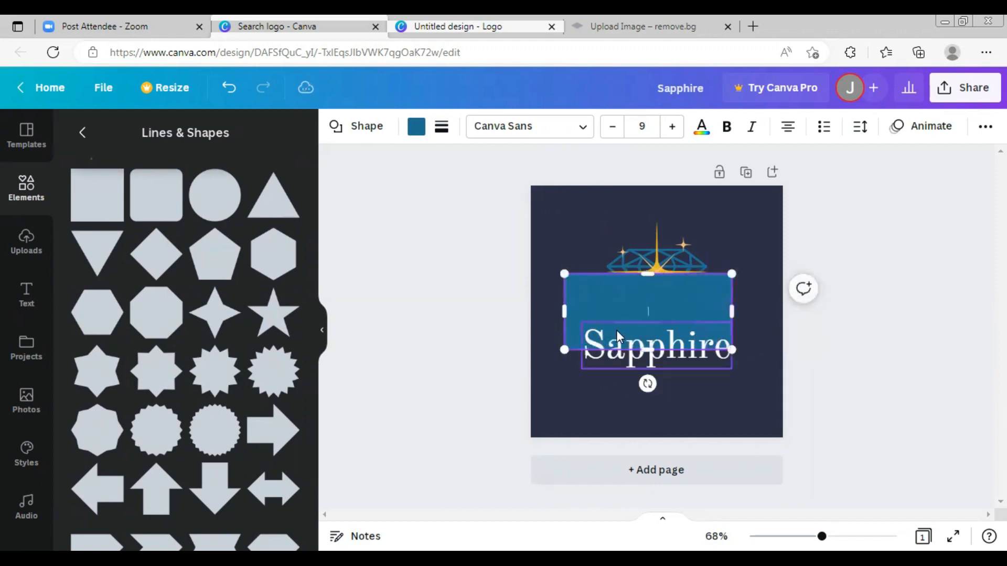
{"action": "left_click_drag", "start_coordinate": [651, 273], "coordinate": [647, 311]}
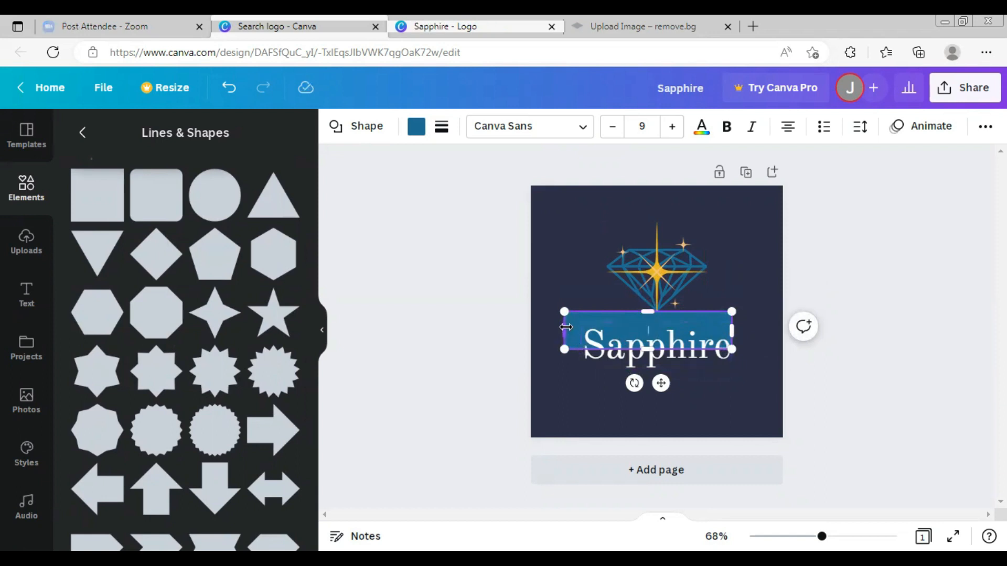
{"action": "mouse_move", "coordinate": [733, 331]}
{"action": "left_mouse_down"}
{"action": "mouse_move", "coordinate": [755, 333]}
{"action": "mouse_move", "coordinate": [726, 336]}
{"action": "left_mouse_up"}
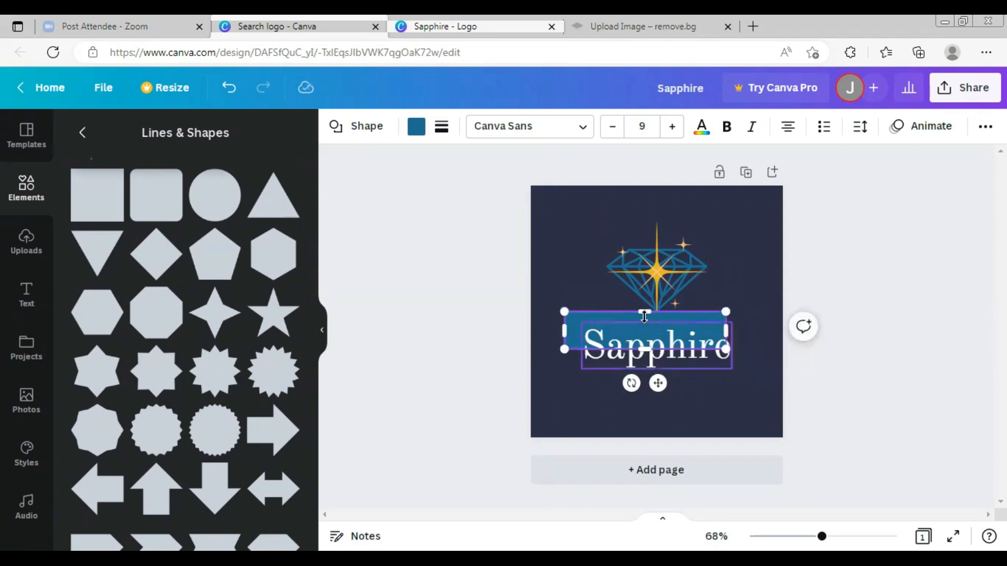
{"action": "mouse_move", "coordinate": [646, 312]}
{"action": "left_mouse_down"}
{"action": "mouse_move", "coordinate": [647, 296]}
{"action": "mouse_move", "coordinate": [648, 312]}
{"action": "left_mouse_up"}
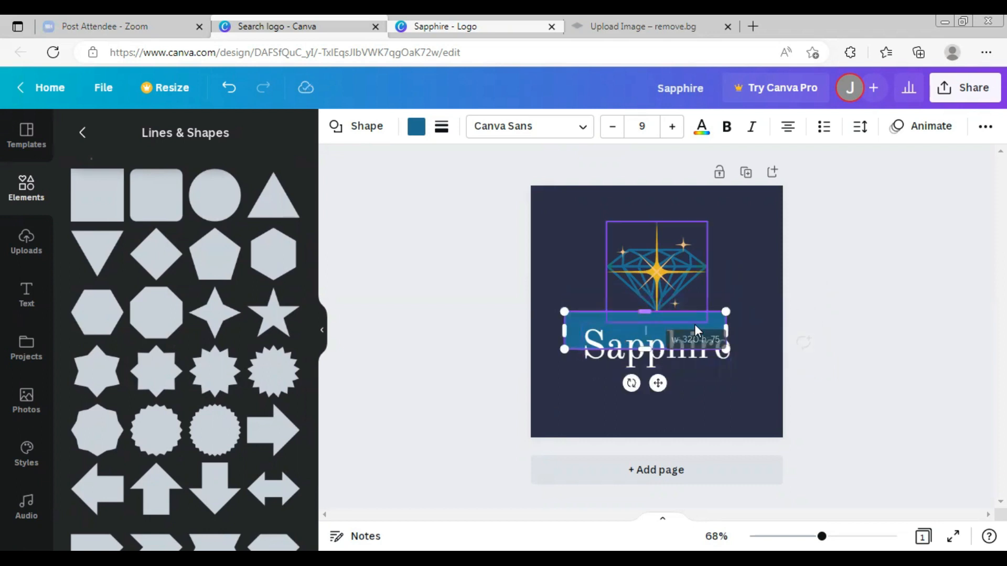
{"action": "left_click", "coordinate": [699, 403]}
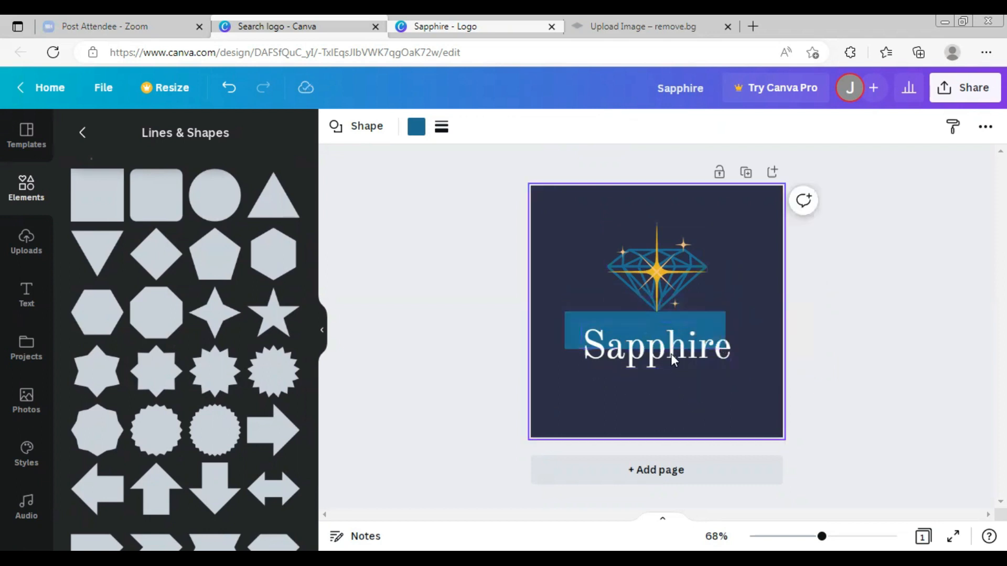
Move the blue bar behind the "Sapphire" heading and extend its height to 84 so it backs the whole word.
{"action": "left_click", "coordinate": [691, 321]}
{"action": "left_click_drag", "start_coordinate": [691, 322], "coordinate": [700, 329]}
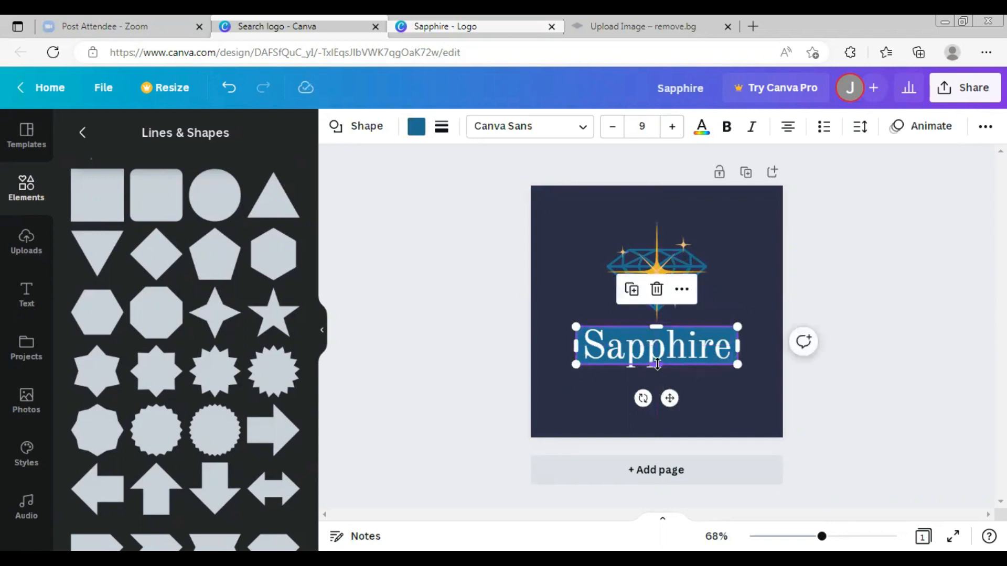
{"action": "left_click_drag", "start_coordinate": [657, 361], "coordinate": [658, 370]}
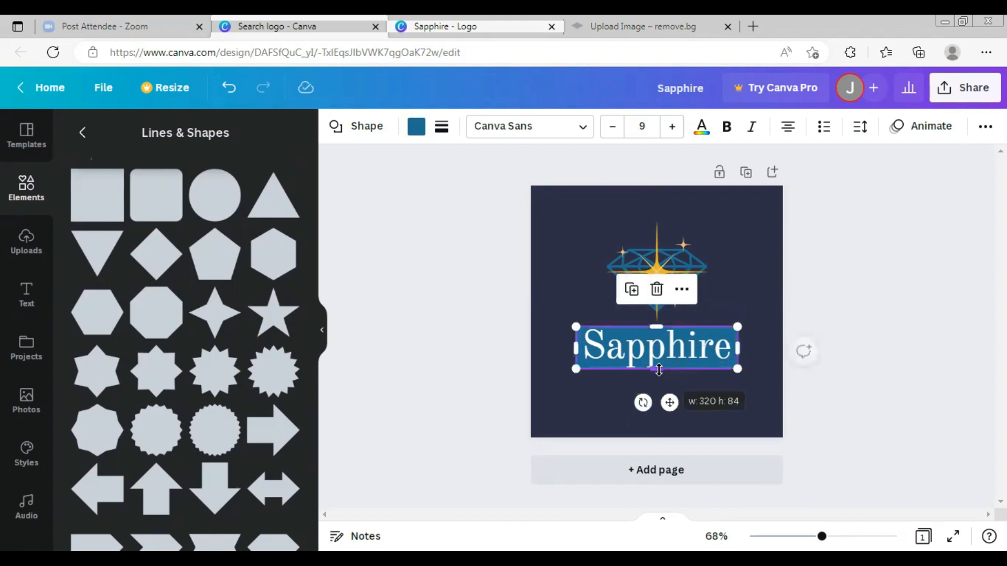
{"action": "left_click", "coordinate": [748, 275]}
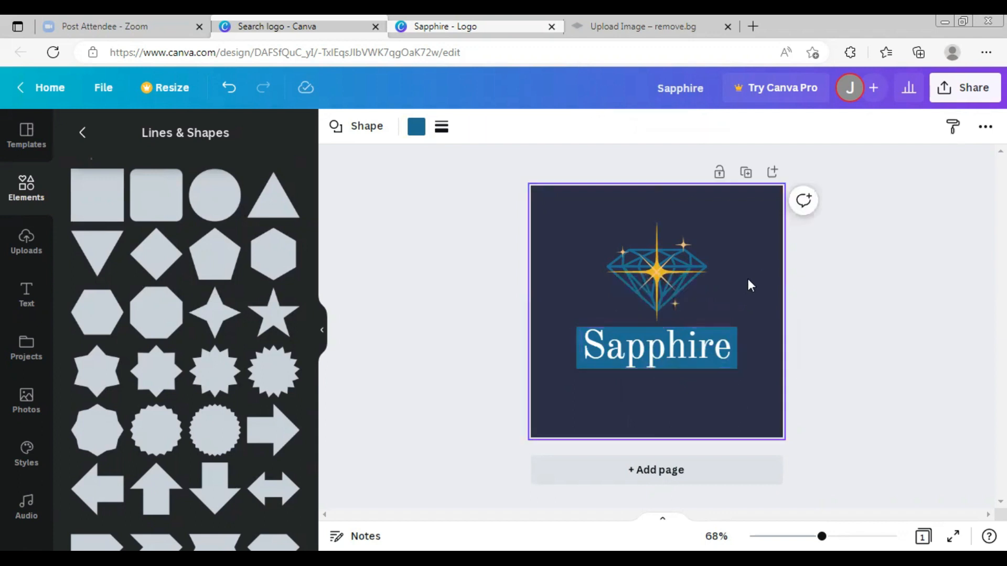
Recolour the "Sapphire" heading with the dark navy document colour that matches the background.
{"action": "left_click", "coordinate": [659, 347]}
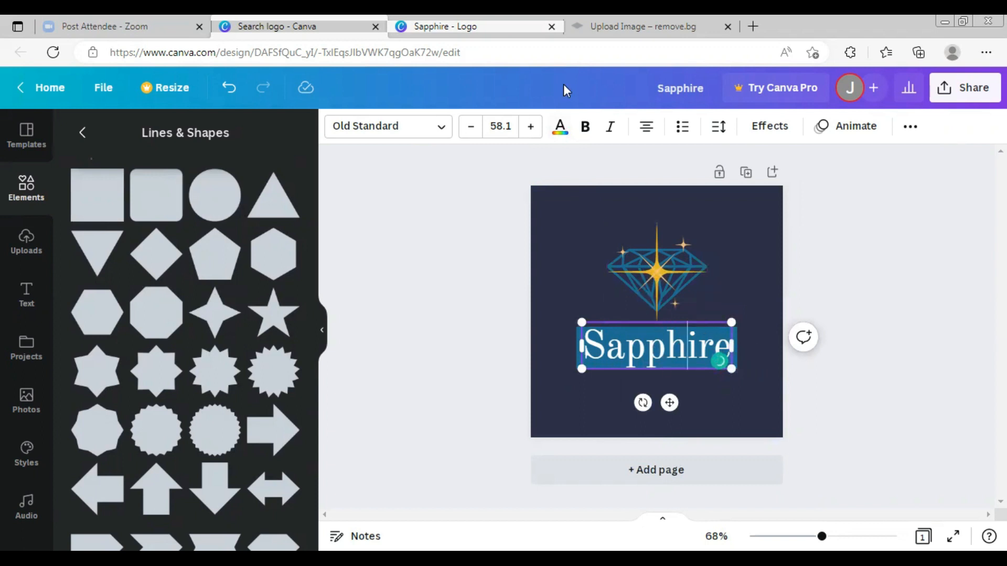
{"action": "left_click", "coordinate": [558, 130]}
{"action": "left_click", "coordinate": [131, 212]}
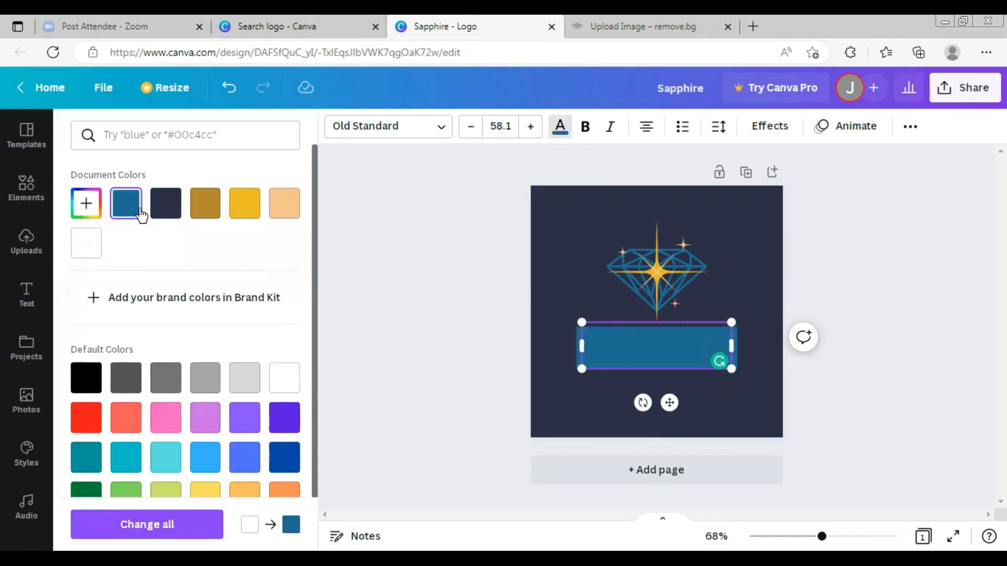
{"action": "left_click", "coordinate": [165, 209]}
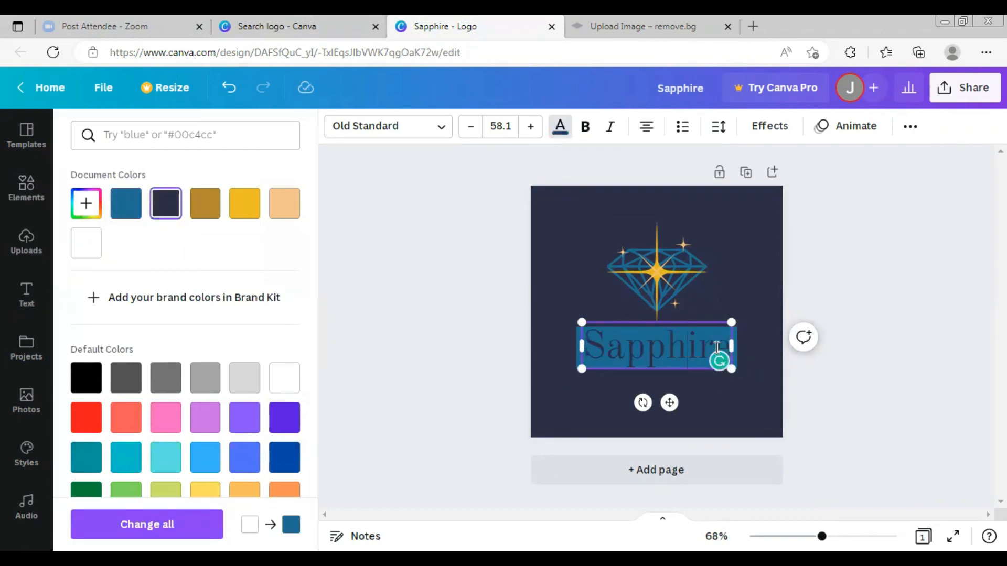
{"action": "left_click", "coordinate": [725, 362]}
{"action": "left_click", "coordinate": [733, 406]}
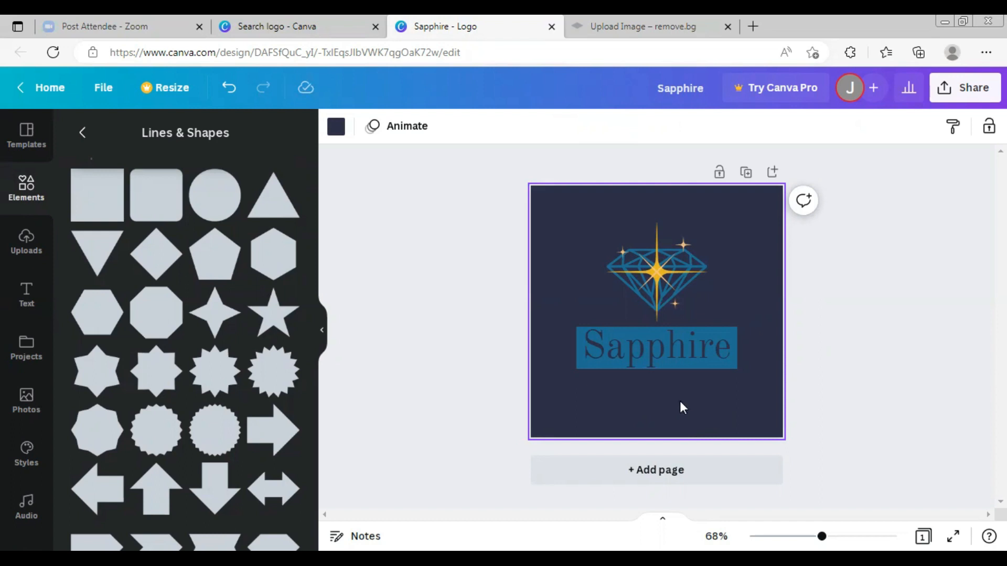
Add a small body text reading "JEWELRY" and place it just below the blue bar.
{"action": "left_click", "coordinate": [27, 298]}
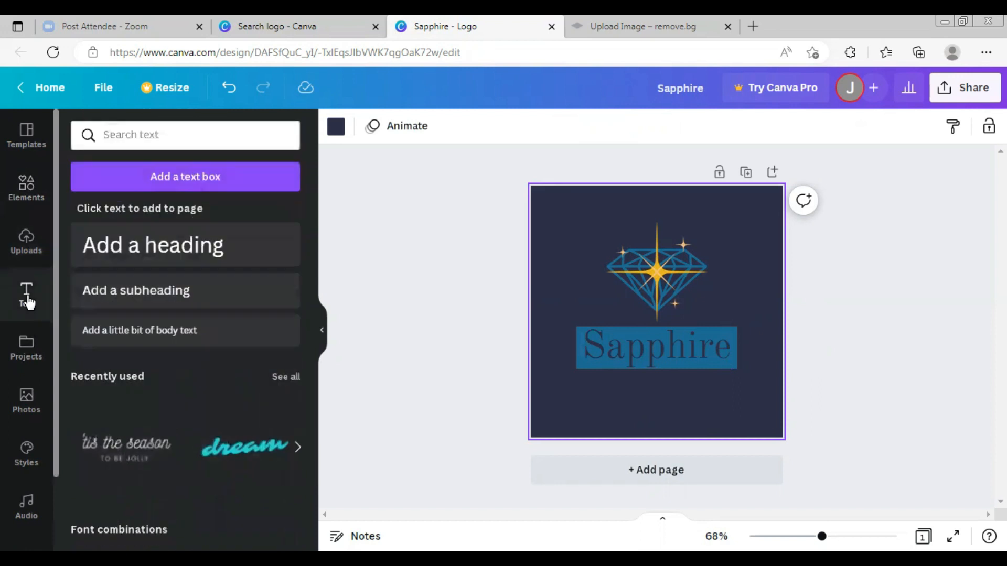
{"action": "left_click", "coordinate": [184, 335]}
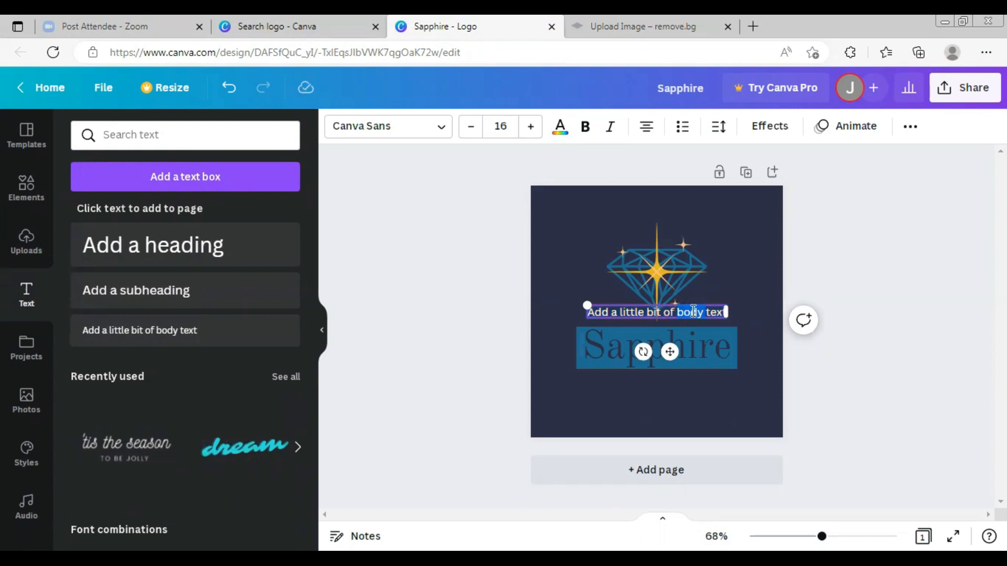
{"action": "type", "text": "J"}
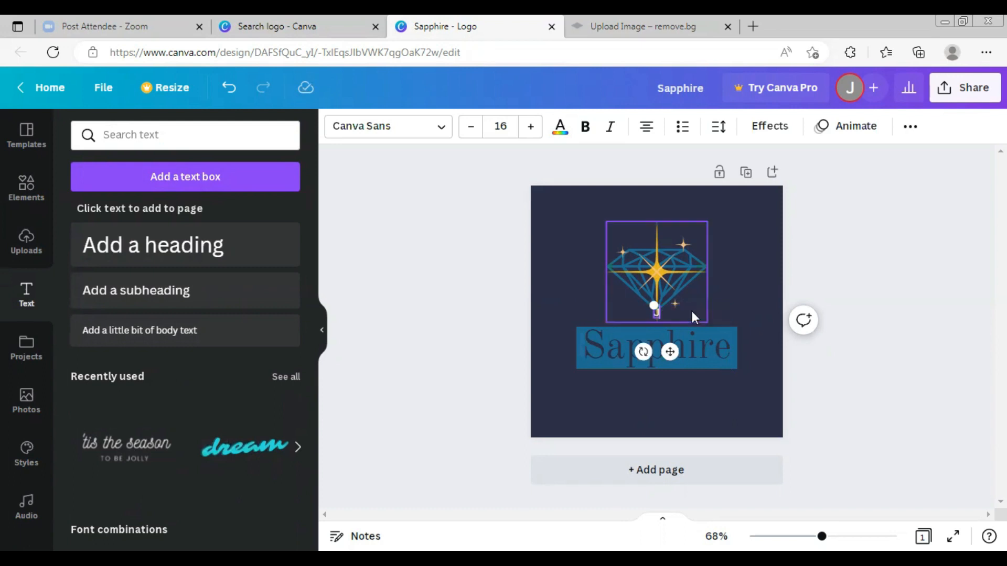
{"action": "type", "text": "EWELRY"}
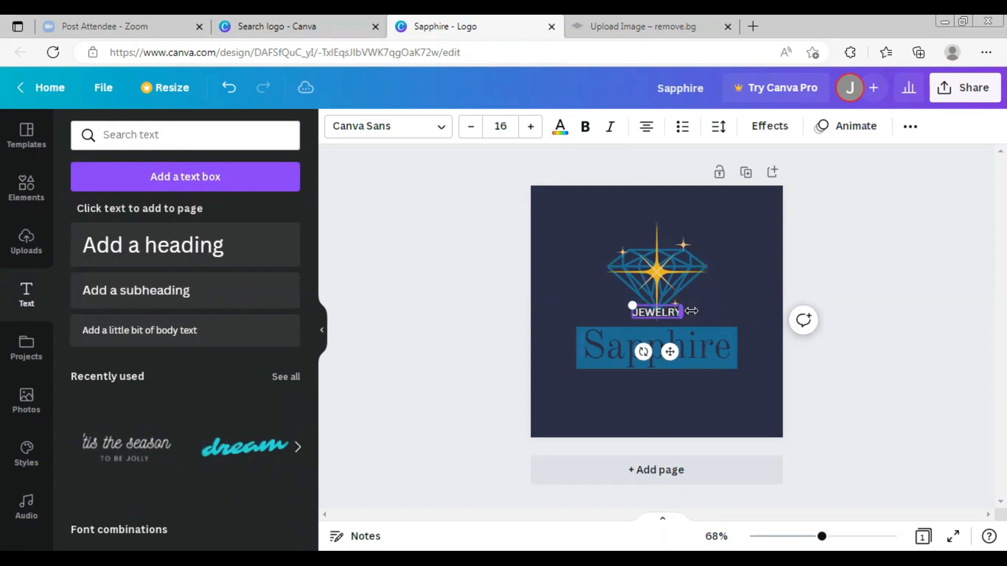
{"action": "left_click", "coordinate": [700, 421]}
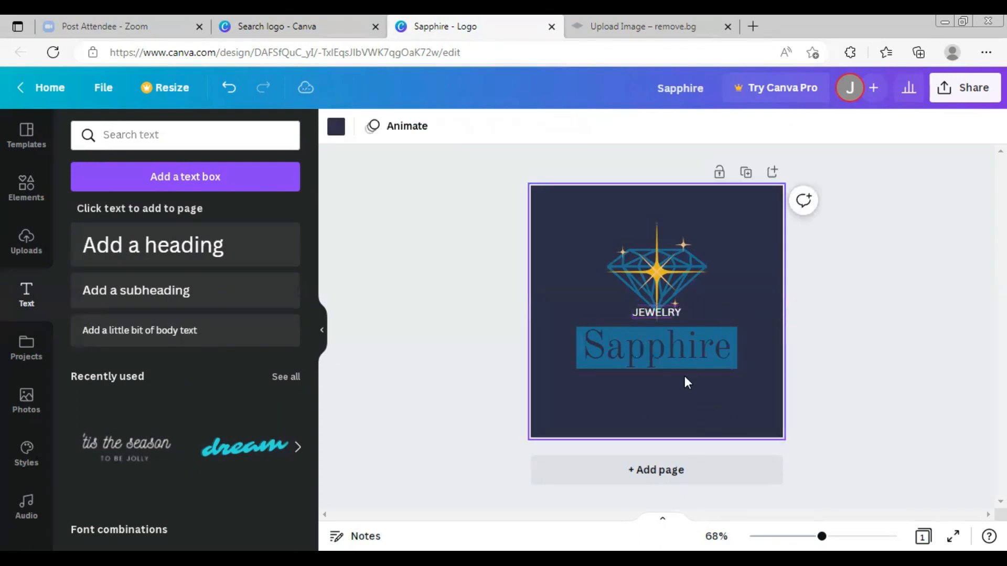
{"action": "left_click_drag", "start_coordinate": [675, 309], "coordinate": [669, 375]}
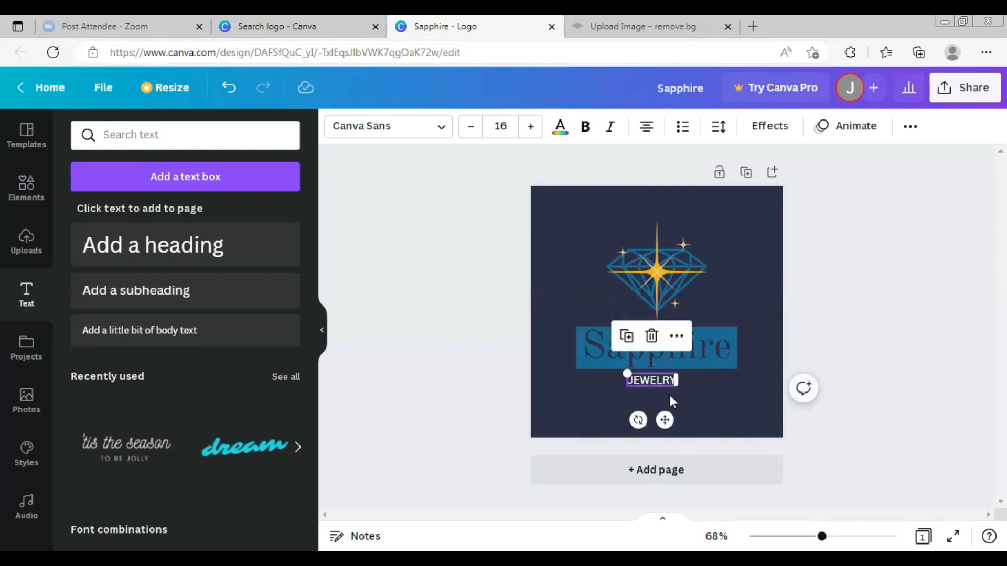
{"action": "left_click", "coordinate": [717, 399]}
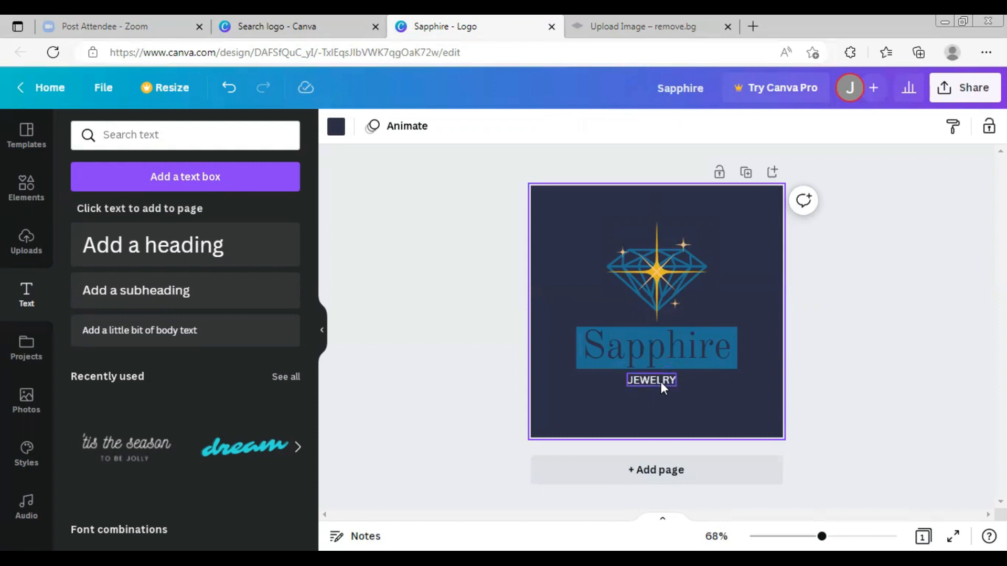
Widen the letter spacing of the "JEWELRY" text.
{"action": "left_click", "coordinate": [660, 379]}
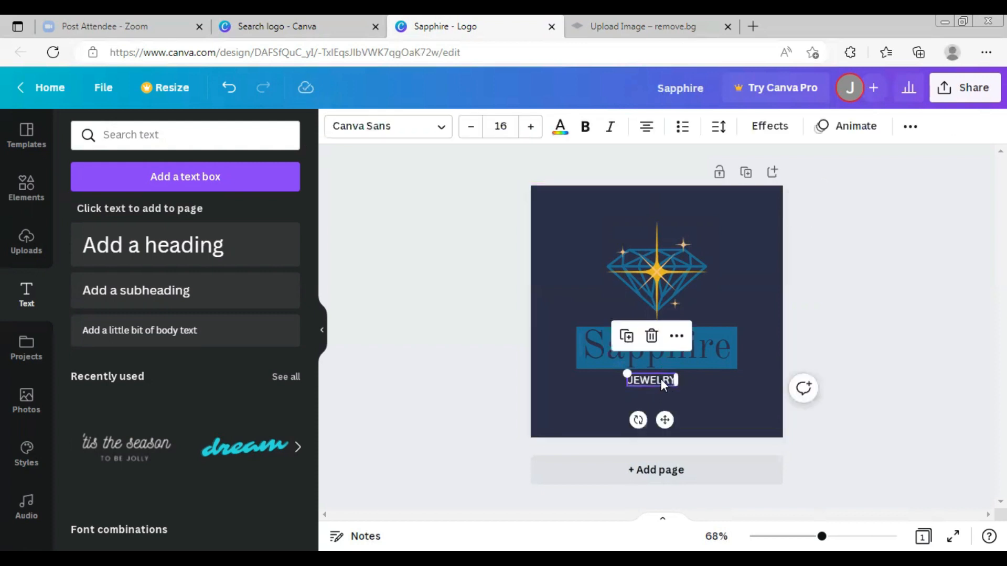
{"action": "left_click", "coordinate": [722, 129]}
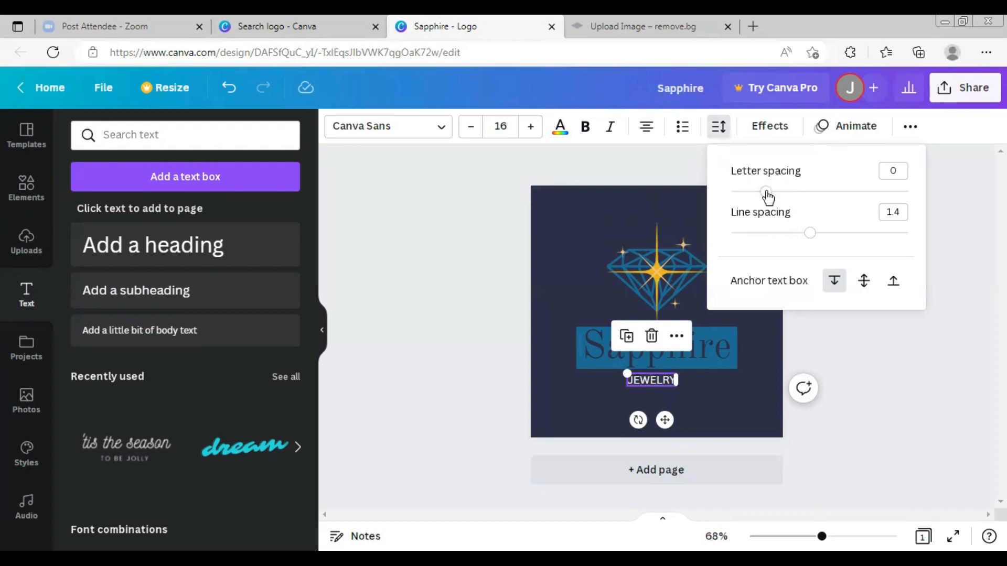
{"action": "left_click", "coordinate": [766, 192]}
{"action": "left_click_drag", "start_coordinate": [767, 193], "coordinate": [826, 204]}
{"action": "left_click", "coordinate": [745, 398]}
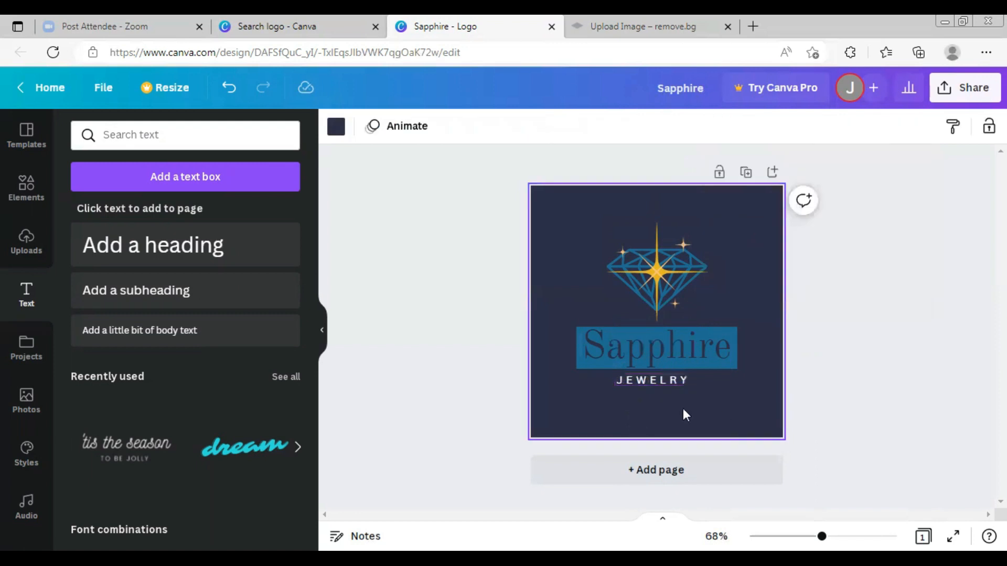
Colour the "JEWELRY" text with the dark gold document colour #b3892b.
{"action": "left_click", "coordinate": [662, 382]}
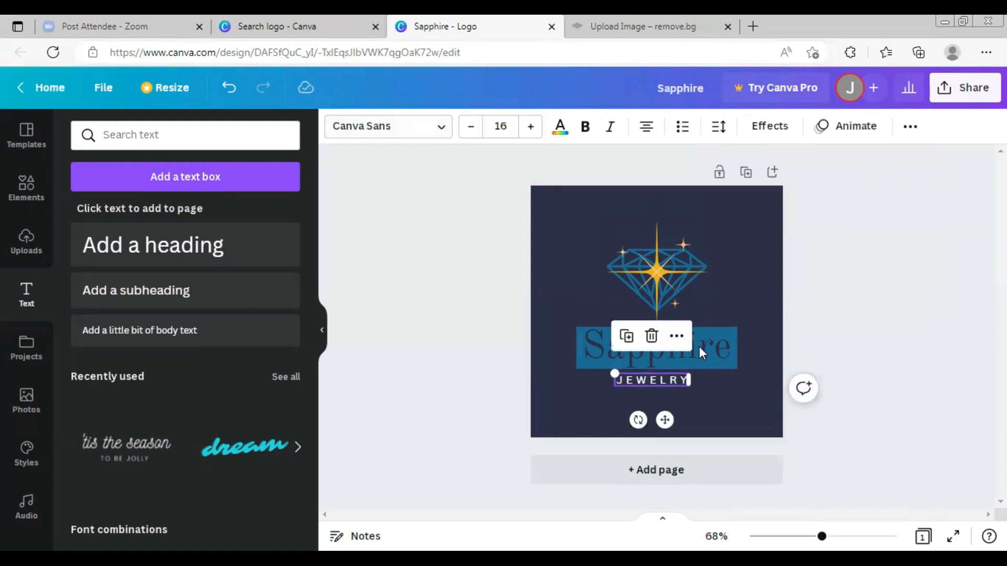
{"action": "left_click", "coordinate": [560, 128]}
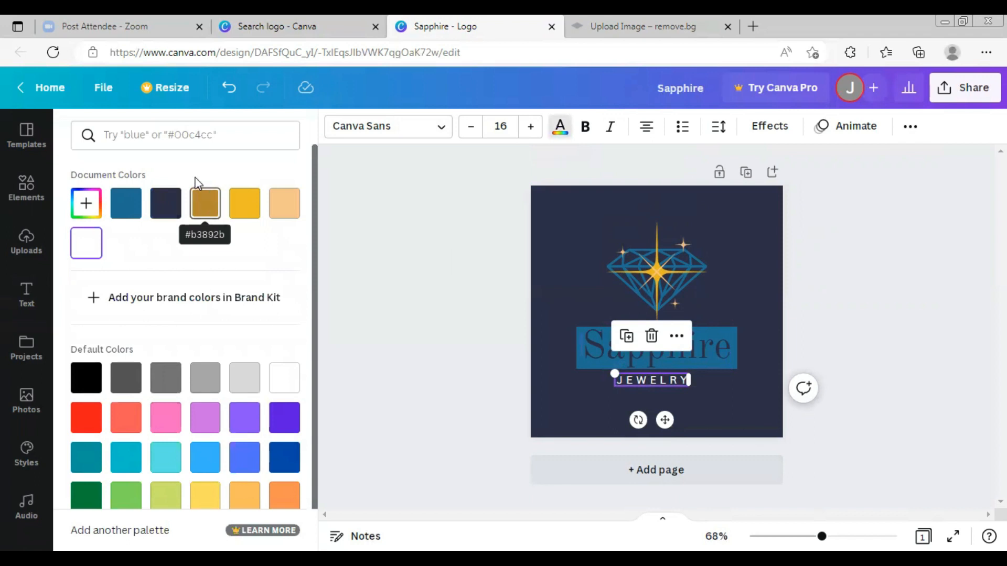
{"action": "left_click", "coordinate": [217, 208]}
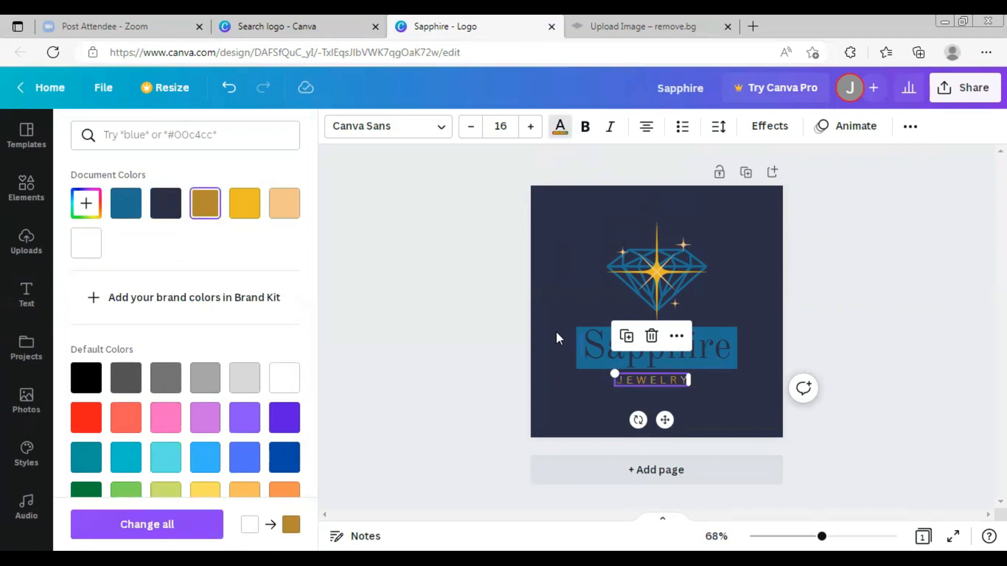
{"action": "left_click", "coordinate": [835, 256]}
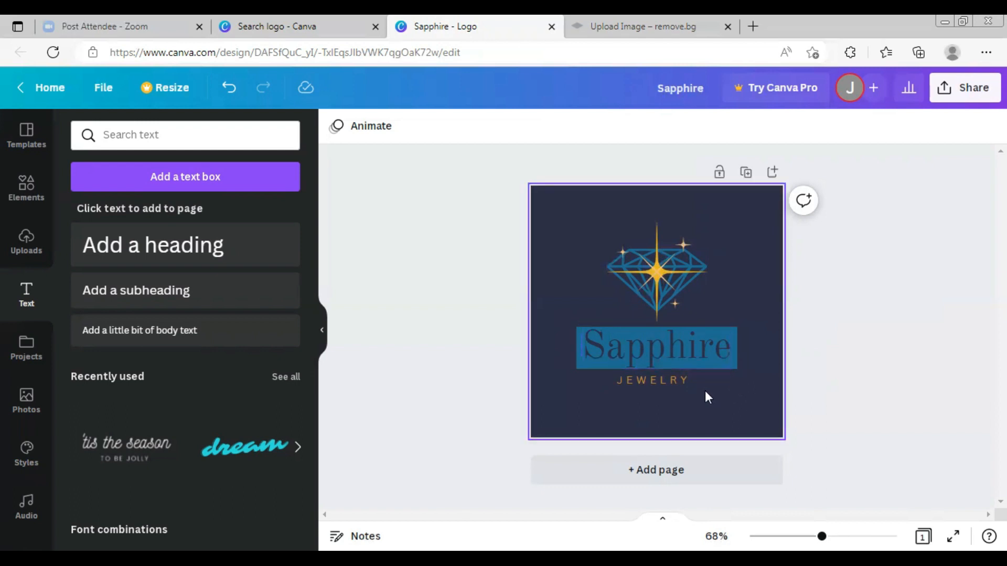
Shift the "Sapphire" heading off the blue bar and return it to its centred position on the bar.
{"action": "left_click", "coordinate": [684, 347]}
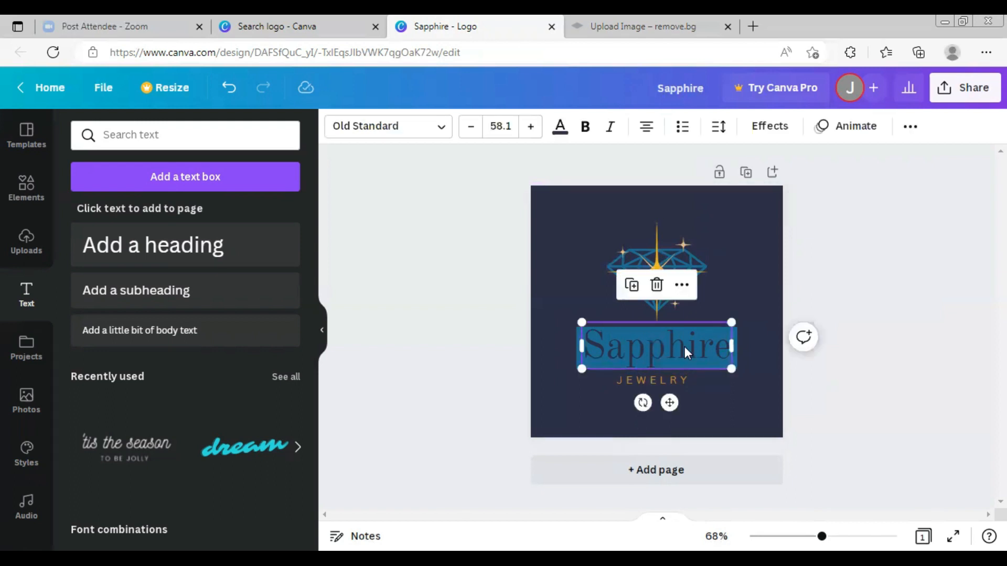
{"action": "left_click_drag", "start_coordinate": [685, 347], "coordinate": [706, 362]}
{"action": "left_click", "coordinate": [684, 332]}
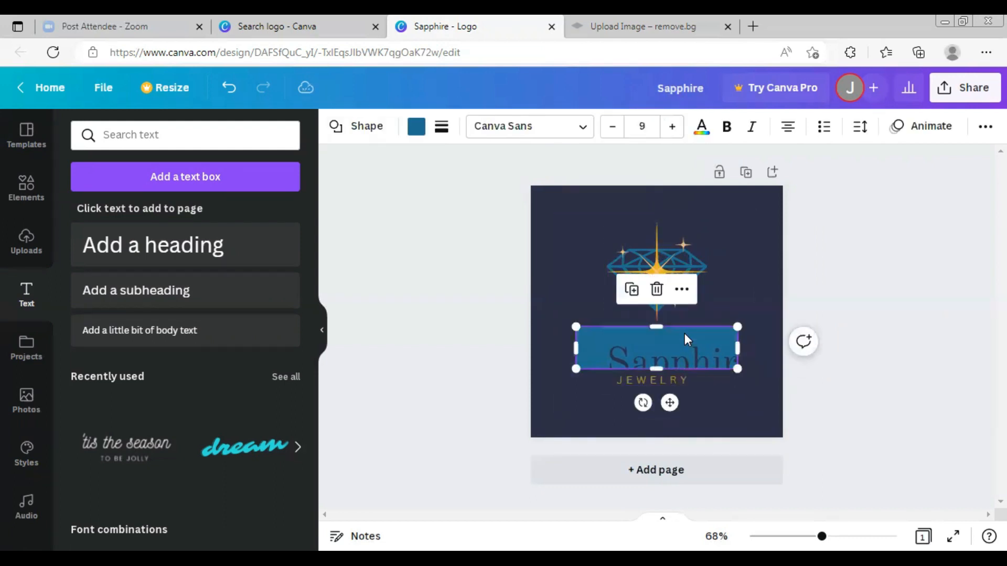
{"action": "left_click", "coordinate": [682, 351]}
{"action": "left_click_drag", "start_coordinate": [683, 351], "coordinate": [657, 332]}
{"action": "left_click", "coordinate": [715, 392]}
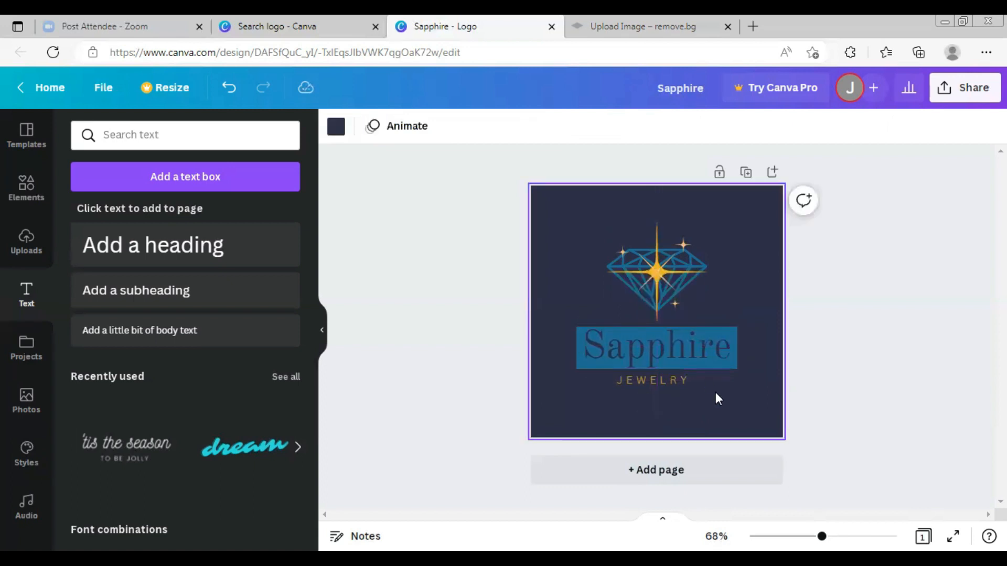
{"action": "left_click", "coordinate": [660, 350]}
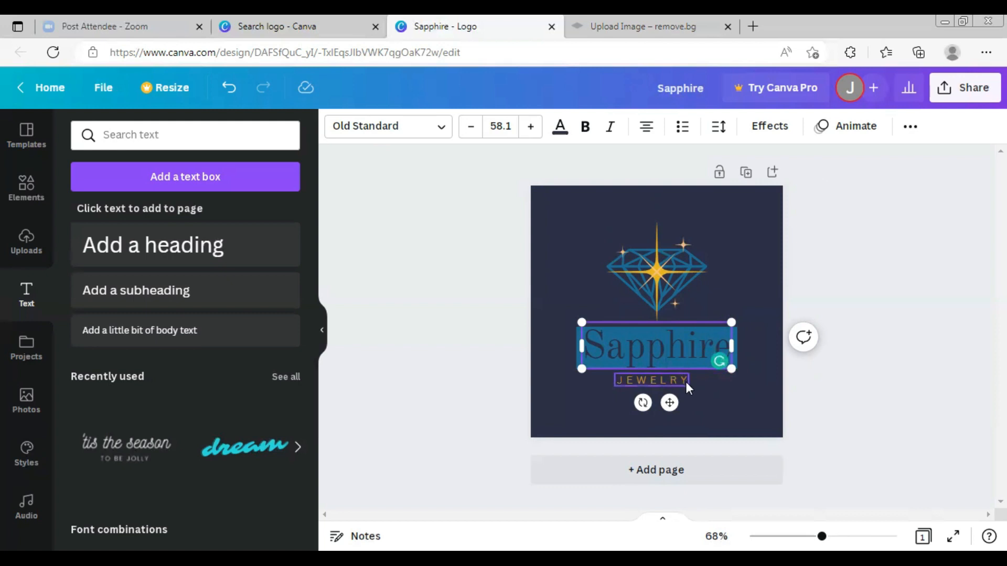
{"action": "type", "text": "a"}
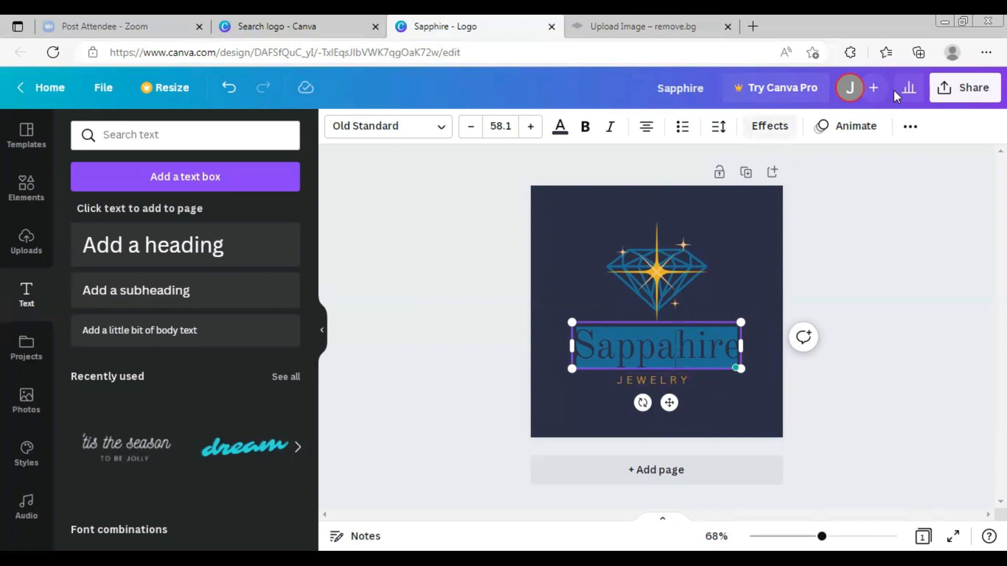
{"action": "left_click", "coordinate": [911, 126]}
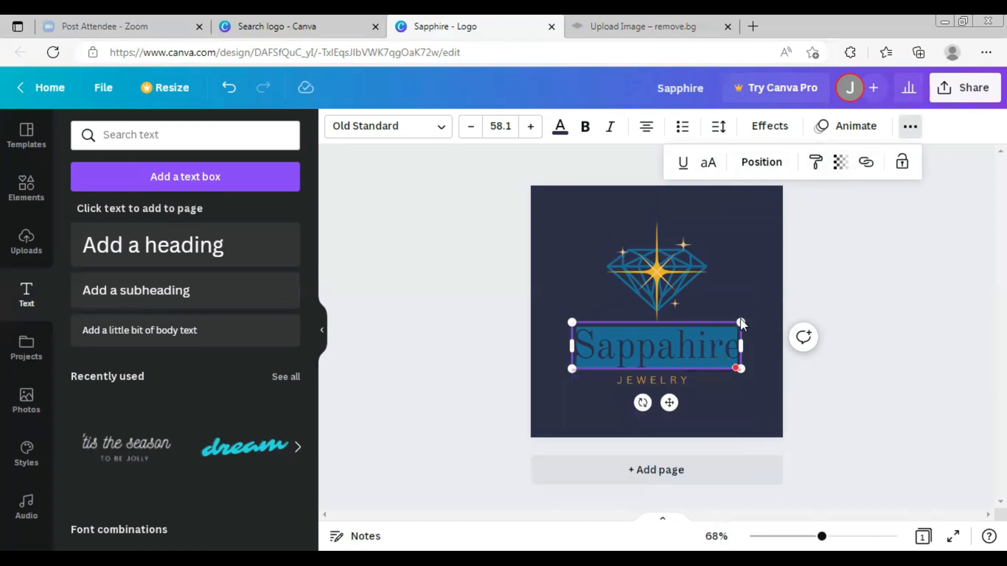
{"action": "left_click", "coordinate": [717, 394]}
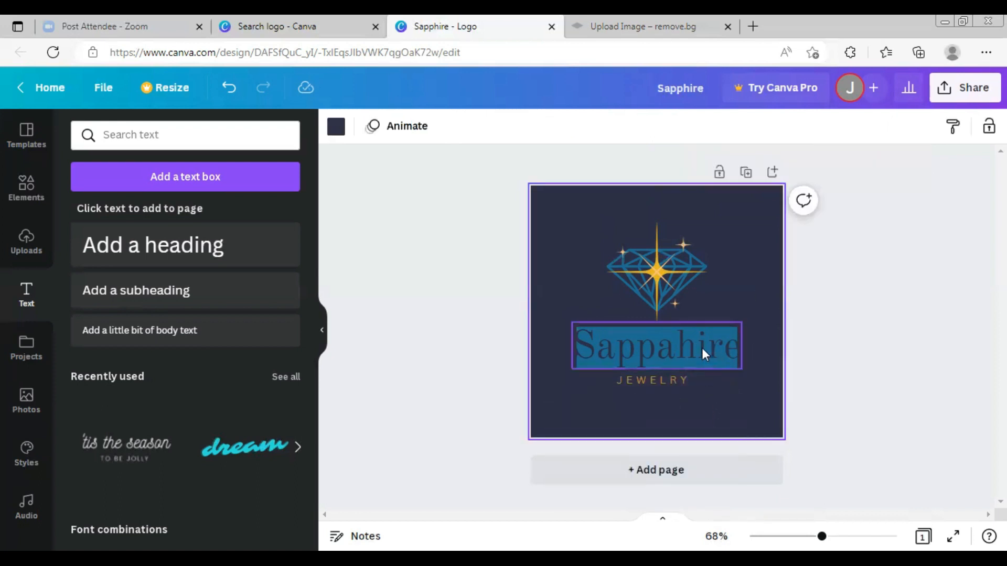
Try grouping the heading, shifted down from its place, with the blue bar and nudging the group slightly upward.
{"action": "left_click", "coordinate": [702, 348]}
{"action": "left_click_drag", "start_coordinate": [702, 348], "coordinate": [692, 370]}
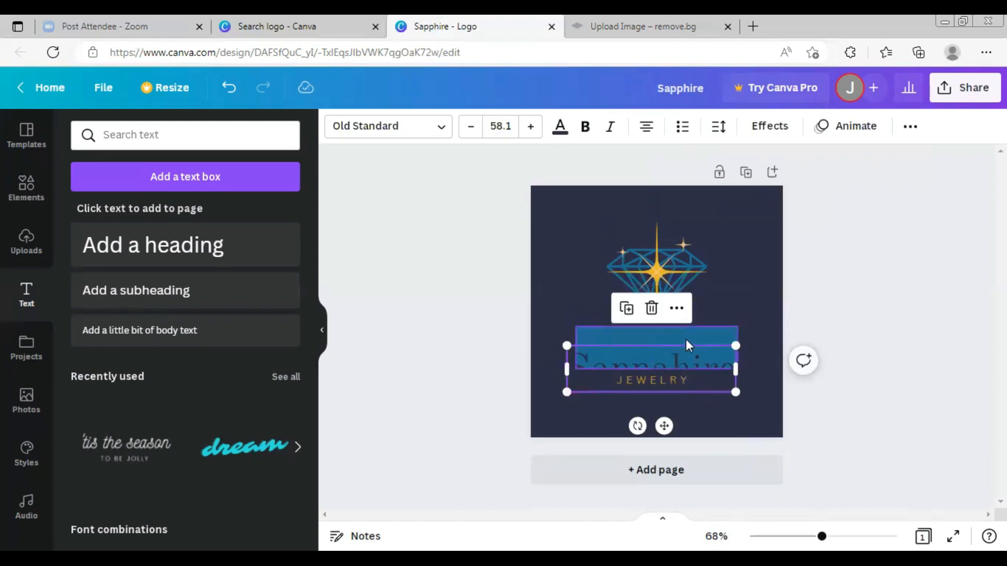
{"action": "left_click", "coordinate": [686, 351]}
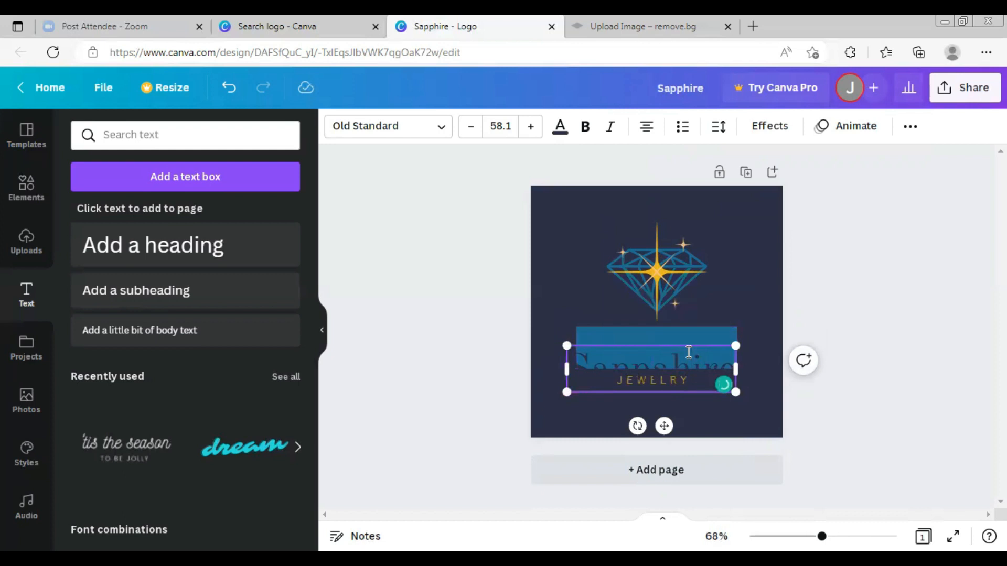
{"action": "left_click", "coordinate": [696, 333], "text": "shift"}
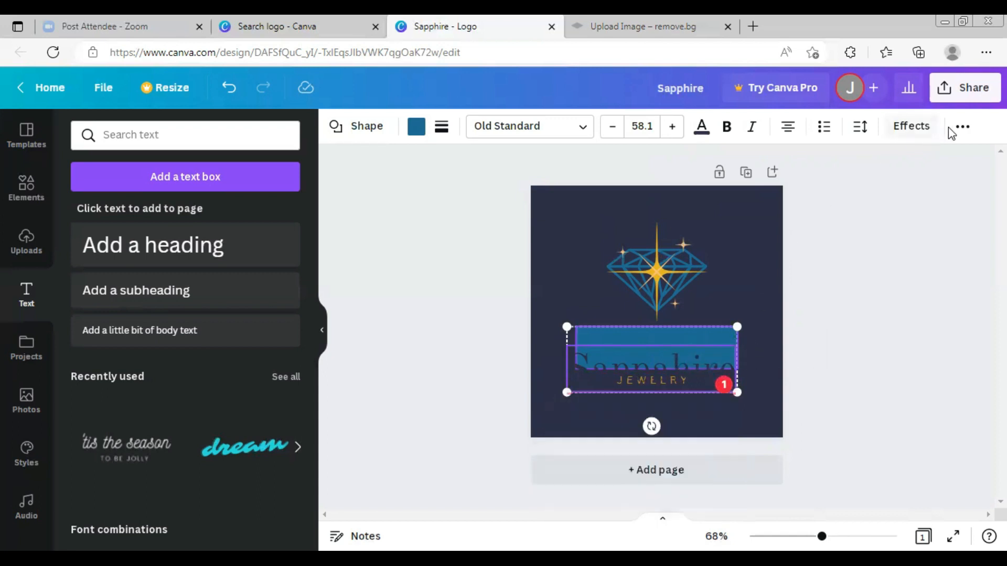
{"action": "left_click", "coordinate": [962, 126]}
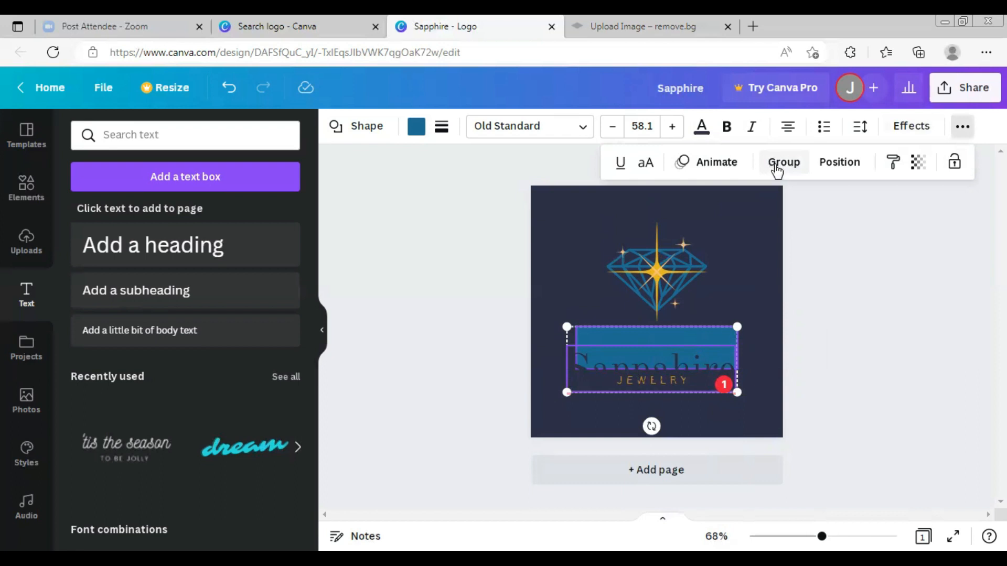
{"action": "left_click", "coordinate": [770, 166]}
{"action": "left_click", "coordinate": [671, 341]}
{"action": "mouse_move", "coordinate": [671, 341]}
{"action": "left_mouse_down"}
{"action": "mouse_move", "coordinate": [632, 313]}
{"action": "mouse_move", "coordinate": [685, 322]}
{"action": "mouse_move", "coordinate": [598, 314]}
{"action": "mouse_move", "coordinate": [627, 193]}
{"action": "mouse_move", "coordinate": [772, 257]}
{"action": "mouse_move", "coordinate": [712, 348]}
{"action": "mouse_move", "coordinate": [655, 322]}
{"action": "mouse_move", "coordinate": [670, 275]}
{"action": "mouse_move", "coordinate": [670, 334]}
{"action": "left_mouse_up"}
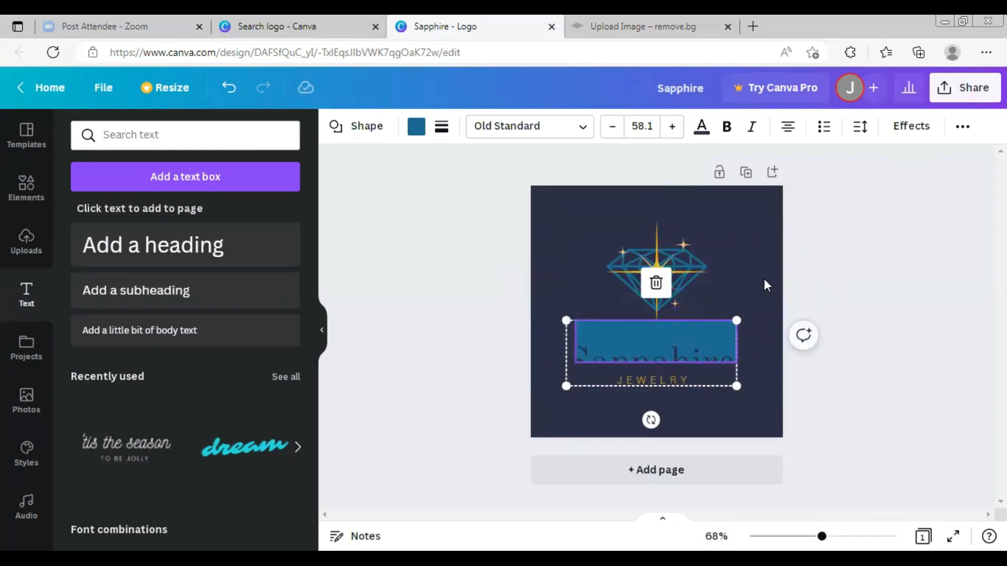
Undo the group move, the grouping, the heading shift and the stray letter "a" in the heading.
{"action": "left_click", "coordinate": [226, 89]}
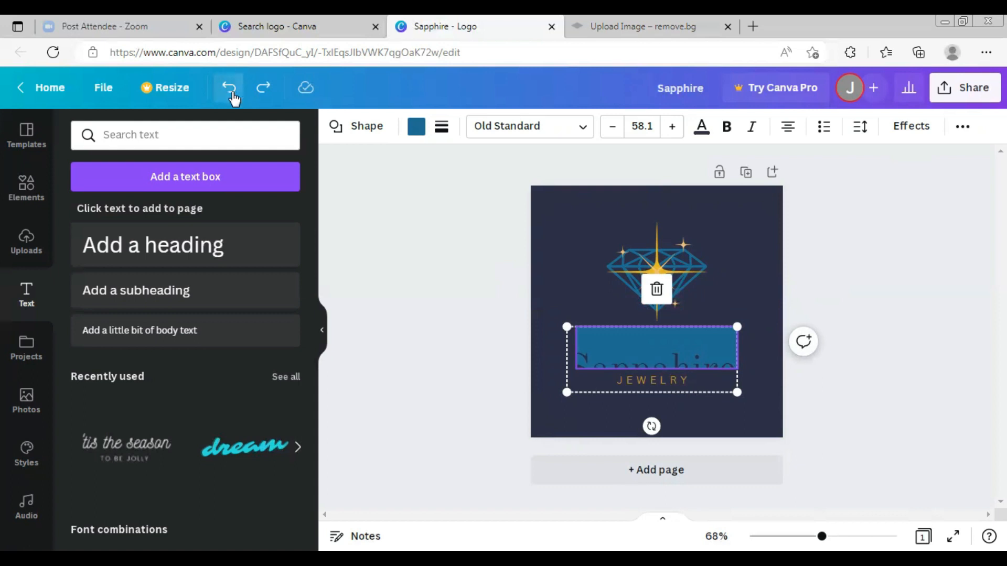
{"action": "left_click", "coordinate": [231, 93]}
{"action": "left_click", "coordinate": [231, 92]}
{"action": "left_click", "coordinate": [230, 92]}
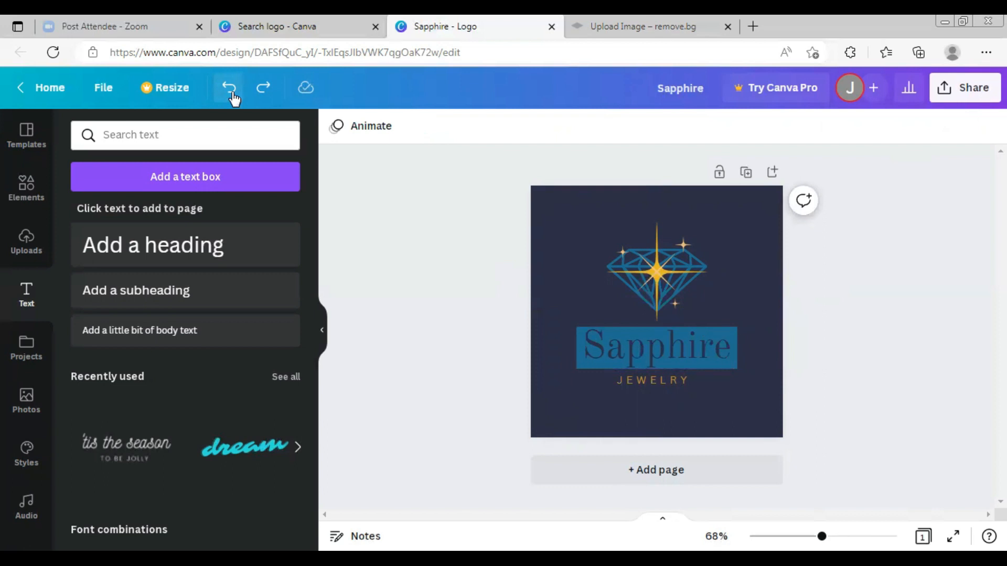
Rename the design as "Sapphire LOGO".
{"action": "left_click", "coordinate": [733, 371]}
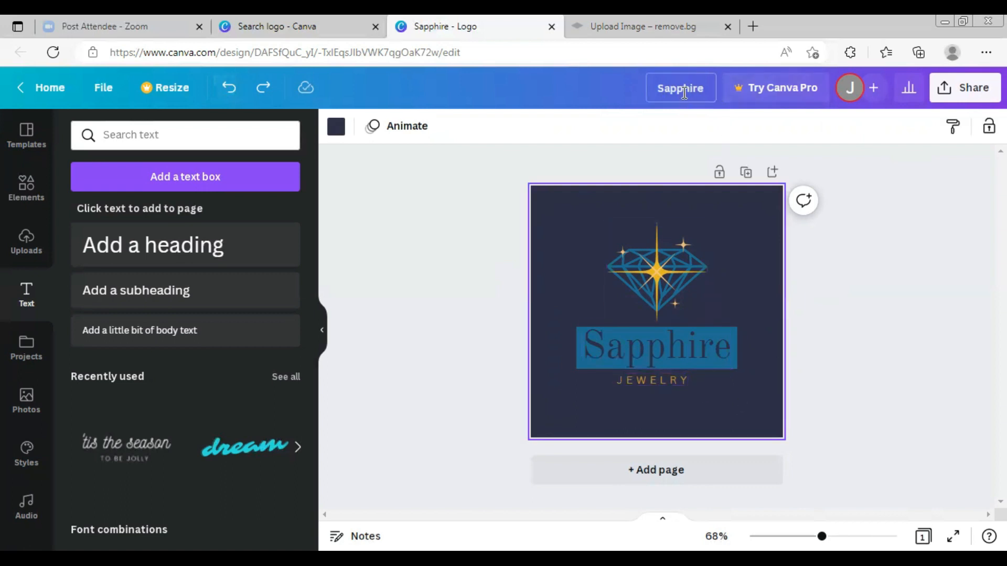
{"action": "left_click", "coordinate": [684, 92]}
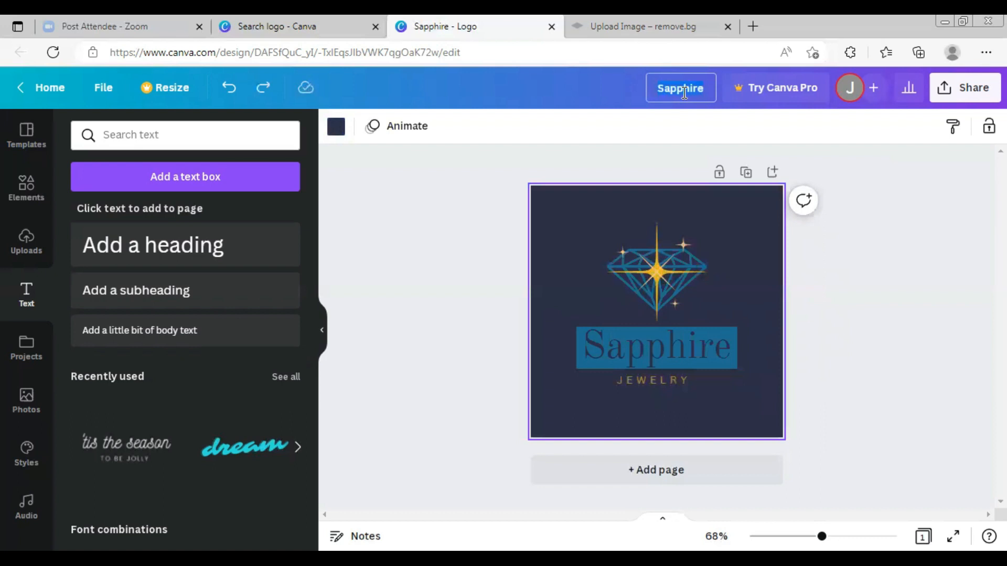
{"action": "left_click", "coordinate": [707, 87]}
{"action": "type", "text": "LOGO"}
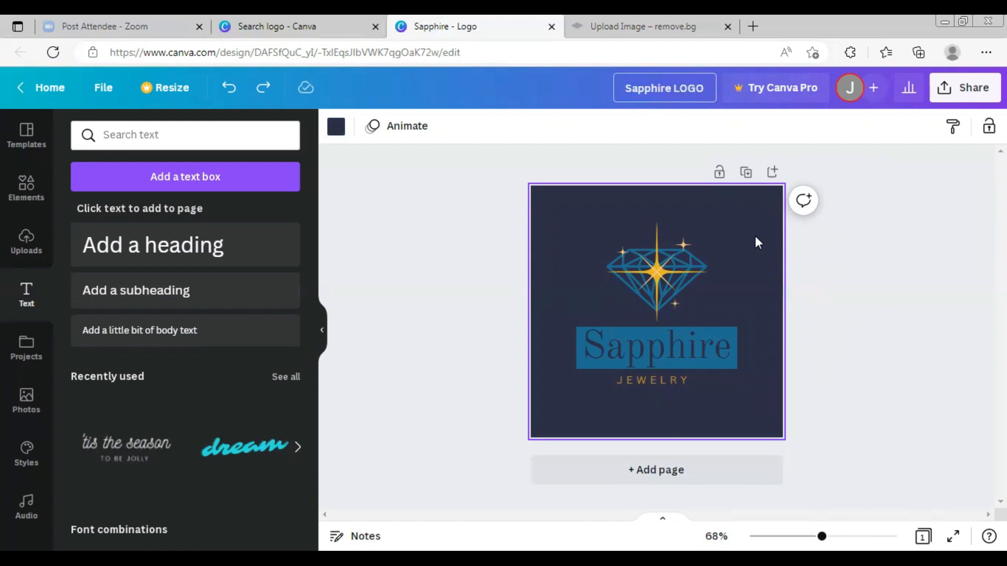
Download the logo design as a PNG file at 500 × 500 px and dismiss the download notice.
{"action": "left_click", "coordinate": [965, 89]}
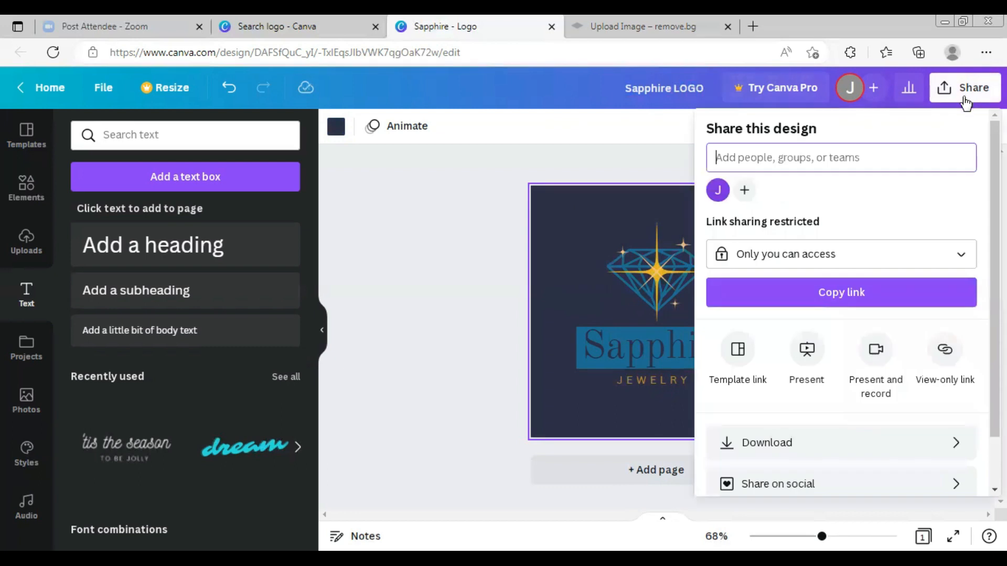
{"action": "scroll", "coordinate": [811, 320], "scroll_direction": "down", "scroll_amount": 1}
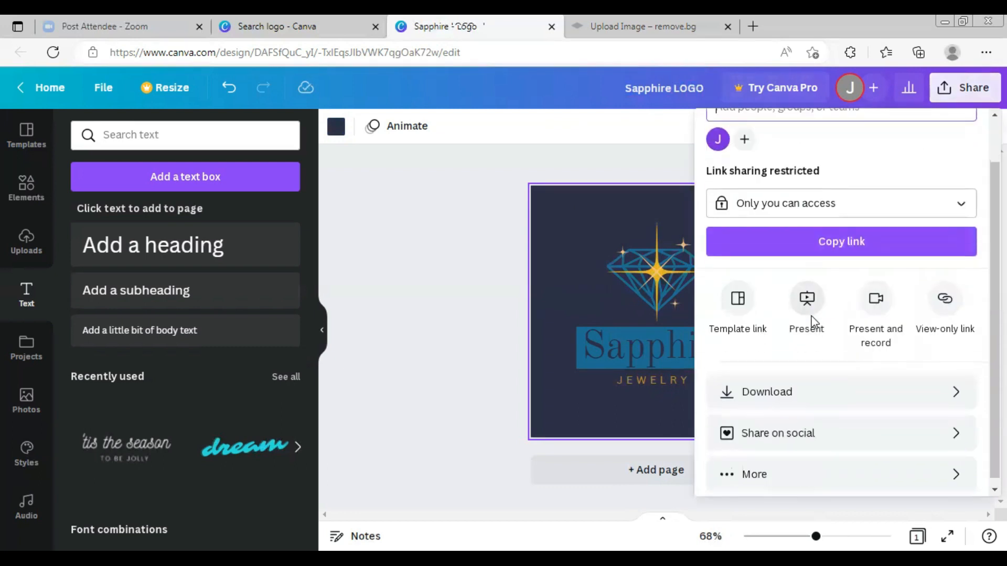
{"action": "left_click", "coordinate": [823, 391]}
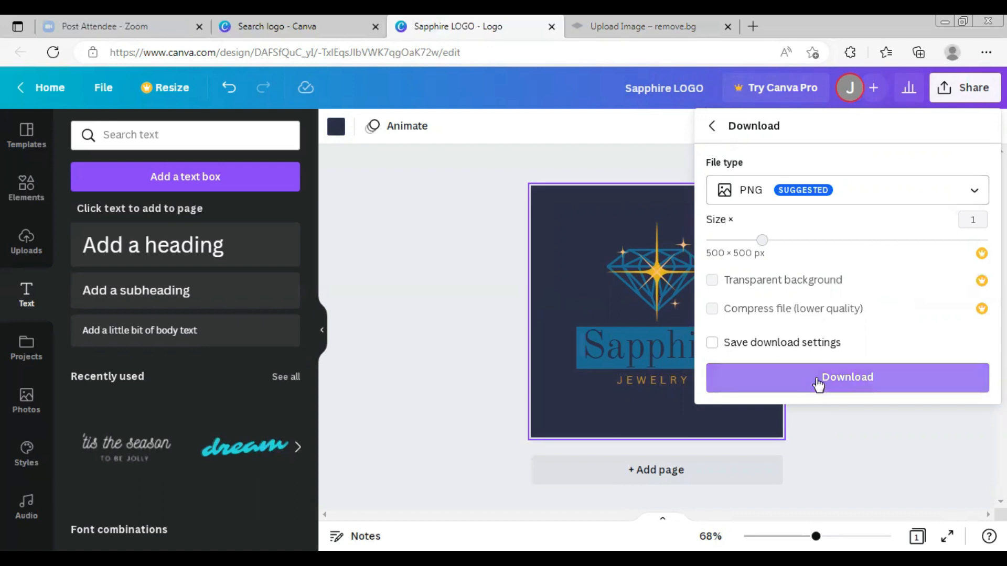
{"action": "left_click", "coordinate": [976, 194]}
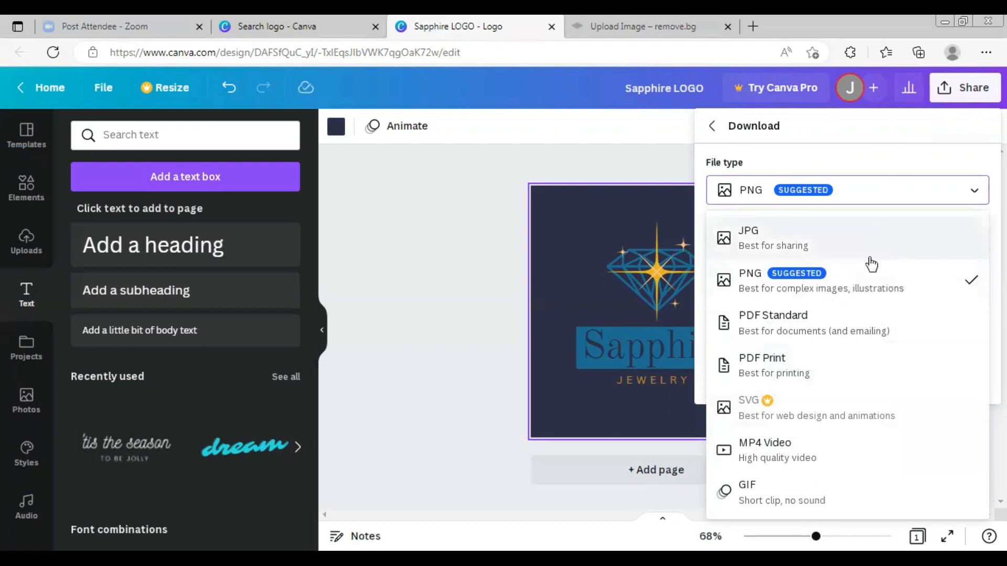
{"action": "left_click", "coordinate": [862, 290]}
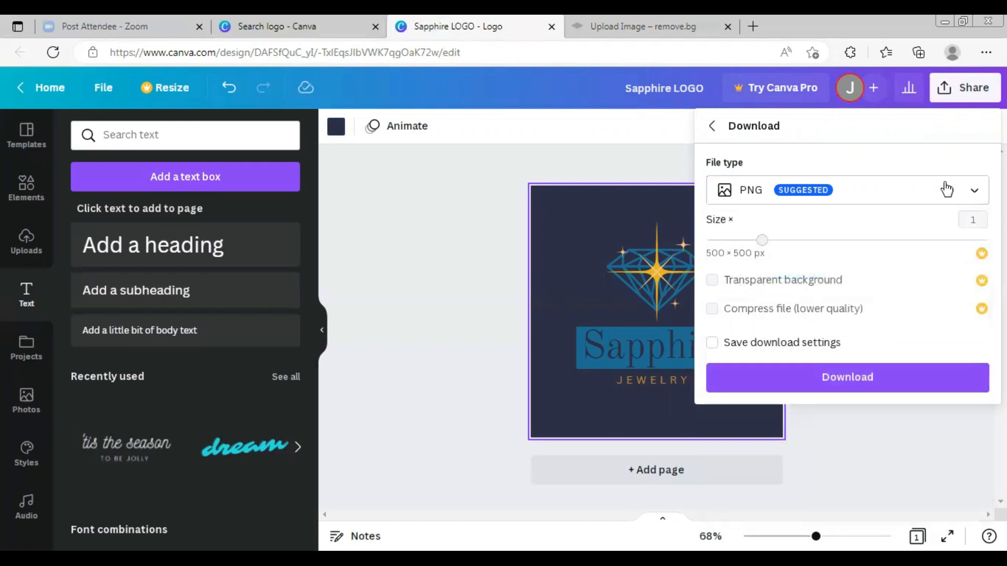
{"action": "left_click", "coordinate": [848, 376]}
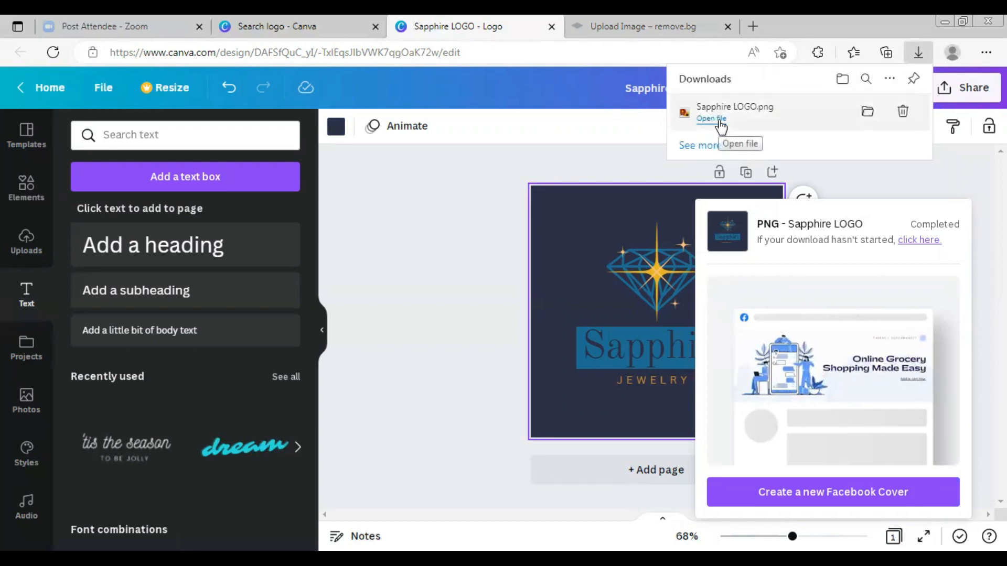
{"action": "left_click", "coordinate": [878, 346]}
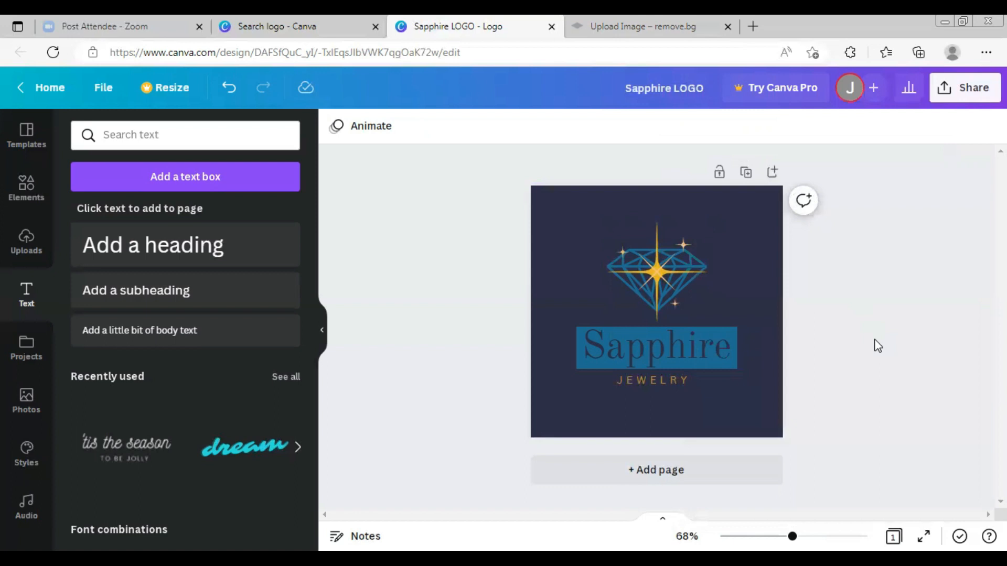